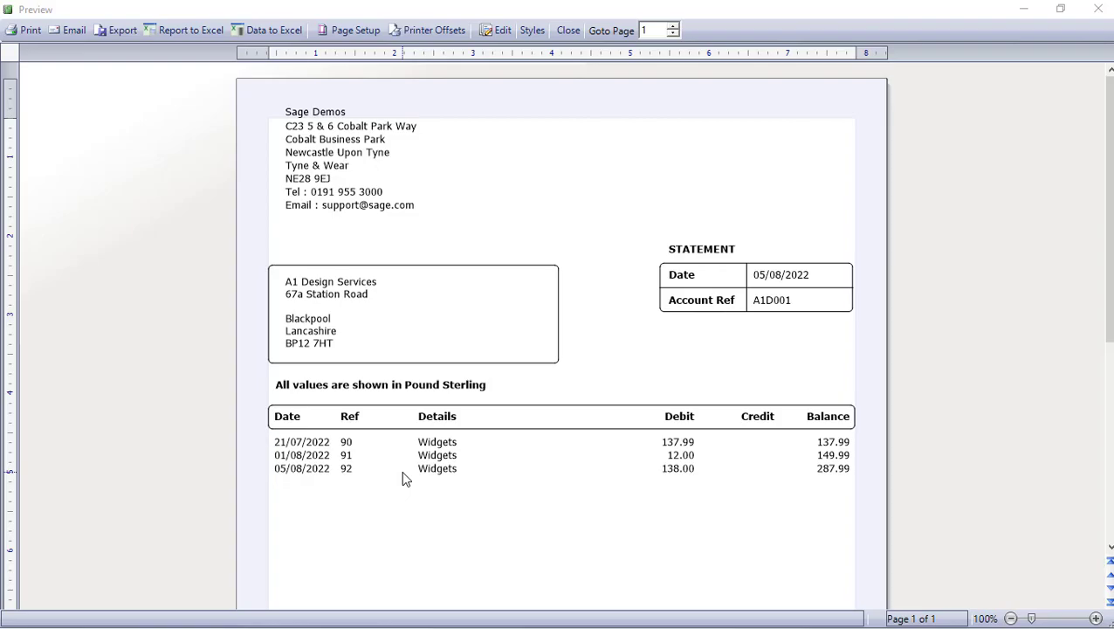
- Leave the statement preview and open the "A4 Statement, Grouped & O/S Items - Plain Paper (Print or Email)" customer statement layout for editing
key("Escape")
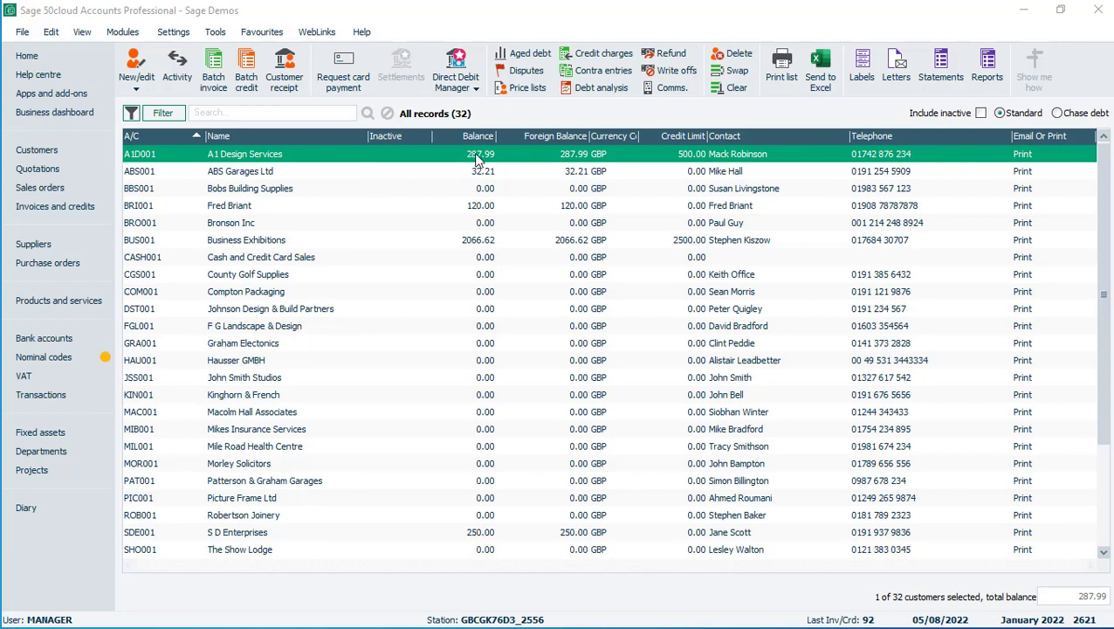
left_click(941, 65)
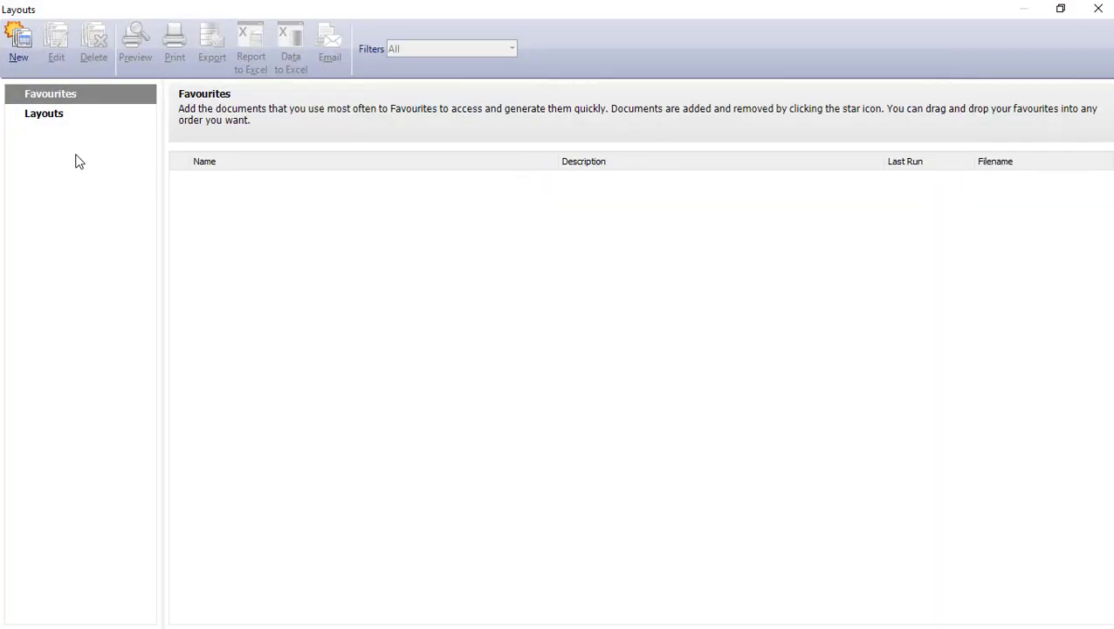
left_click(49, 119)
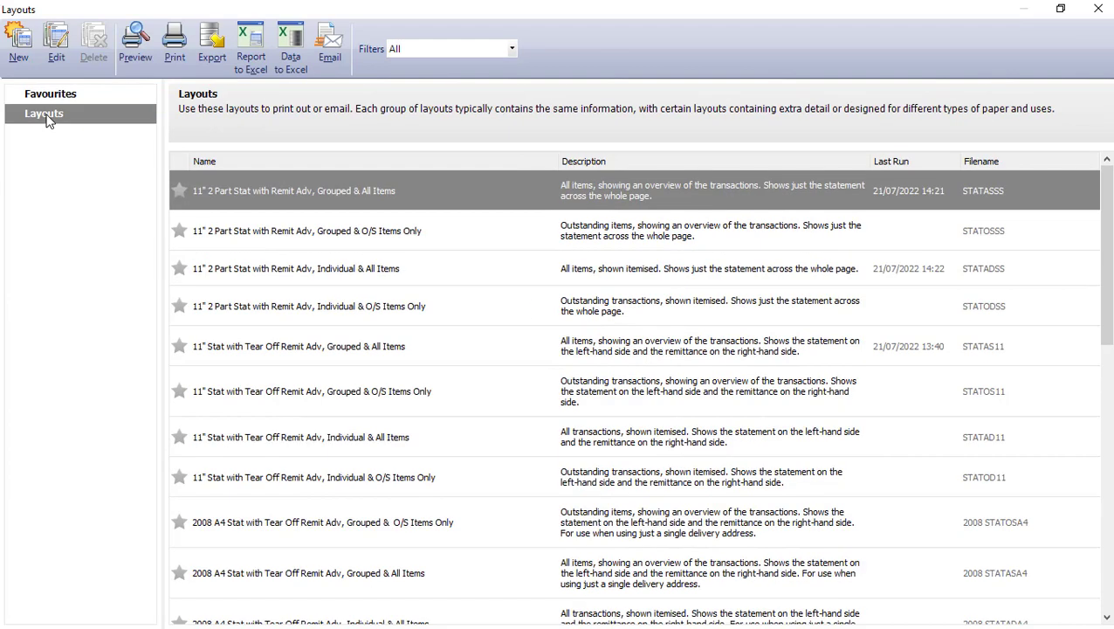
scroll(1107, 258, "down", 9)
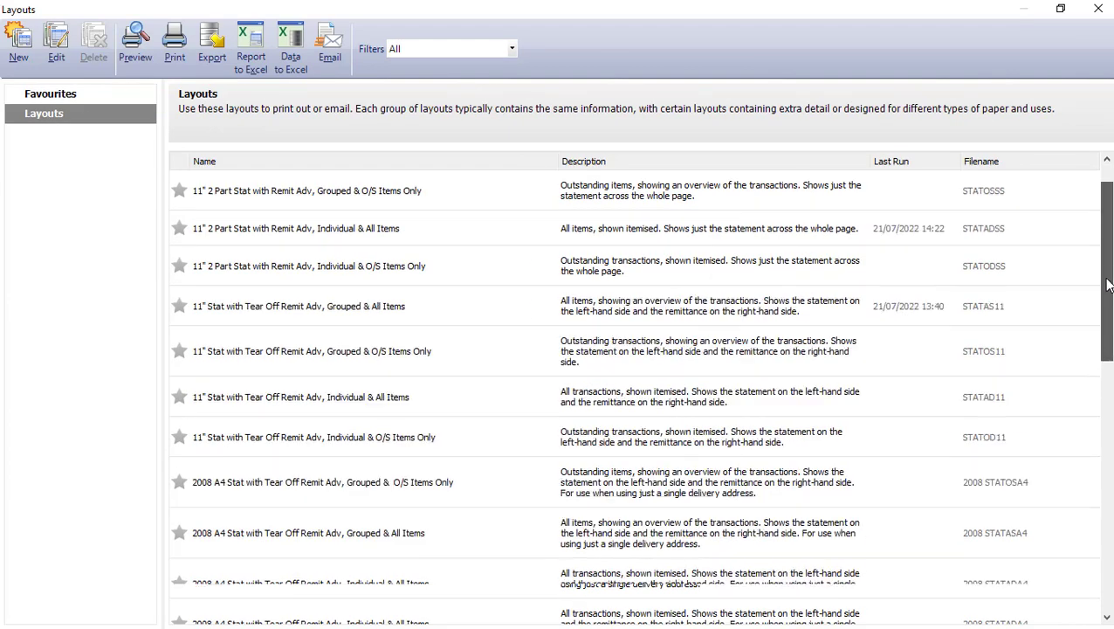
scroll(1105, 419, "down", 1)
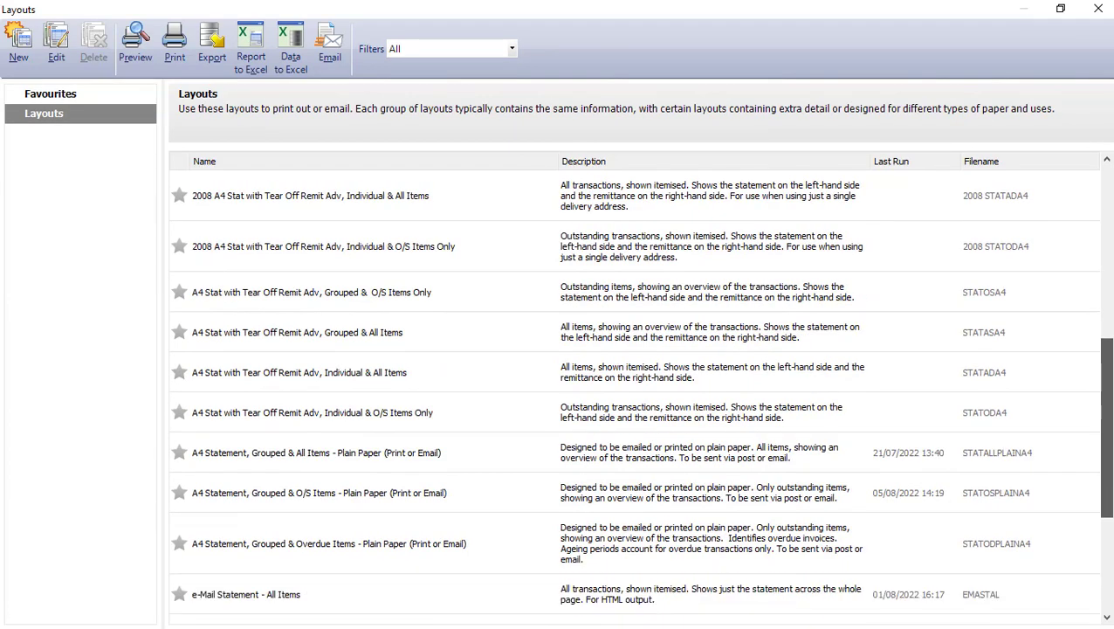
mouse_move(954, 444)
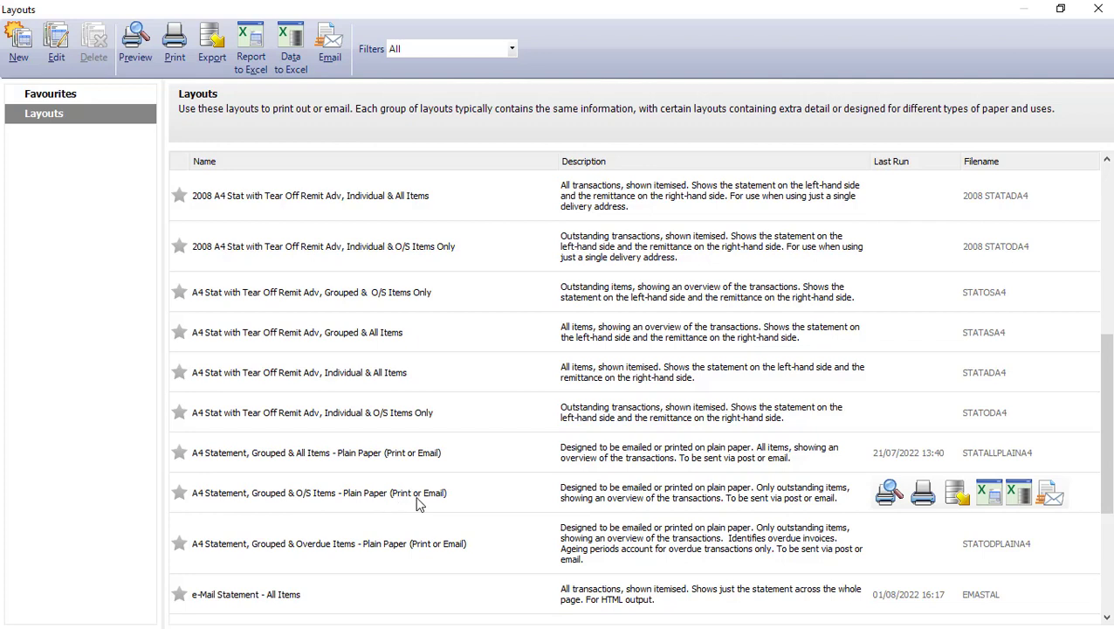
left_click(373, 492)
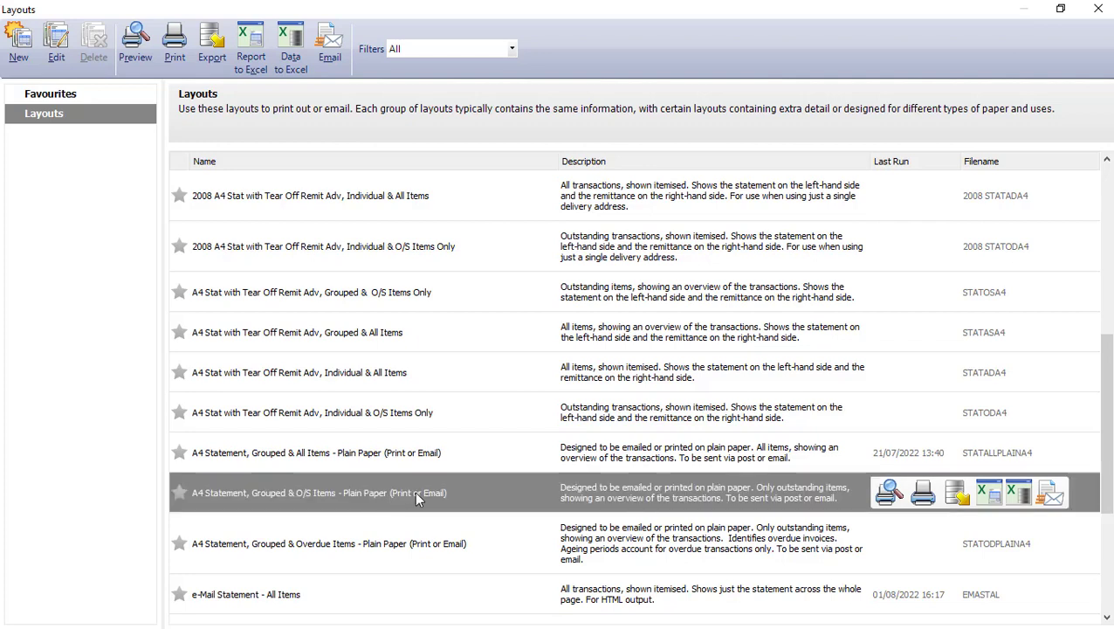
left_click(55, 48)
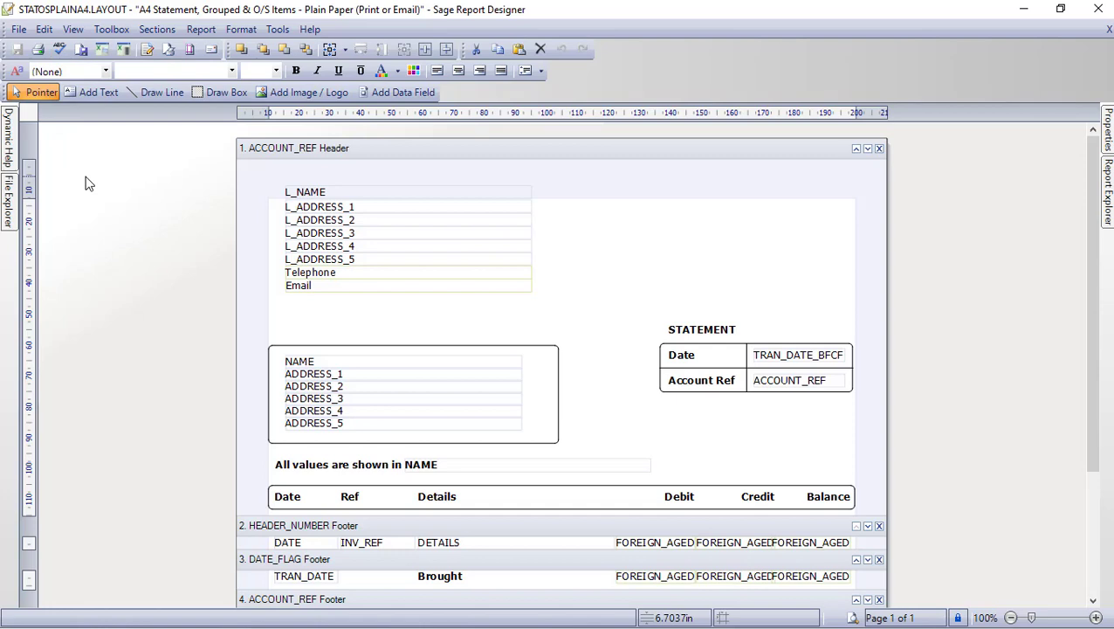
- Set both the report name and the report description to "My Statement" in the report properties
left_click(201, 30)
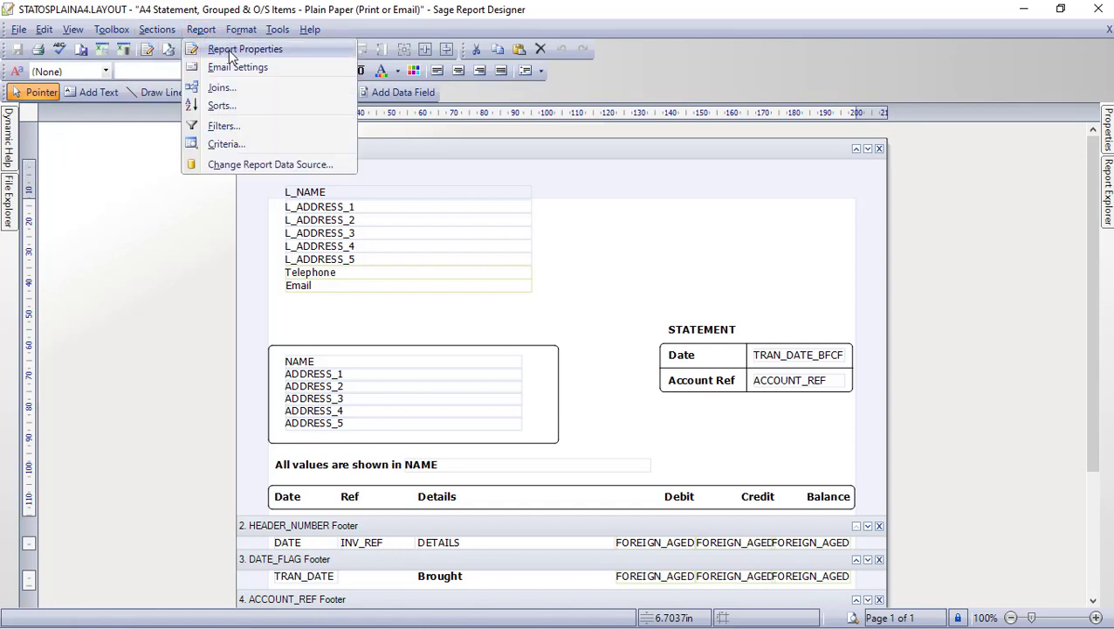
left_click(228, 49)
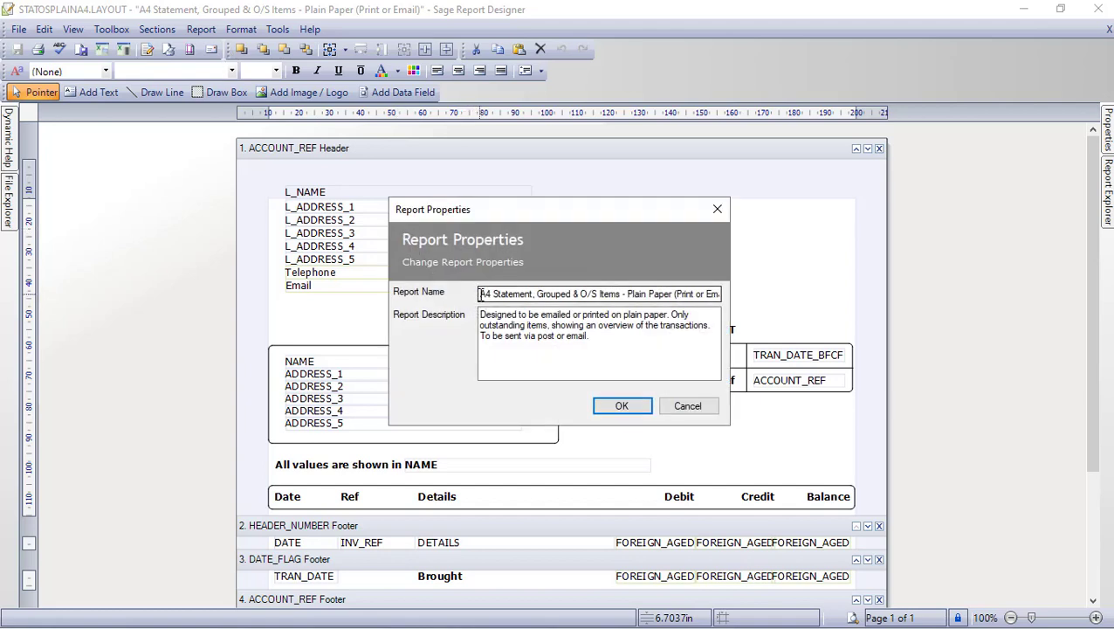
left_click_drag(480, 294, 736, 294)
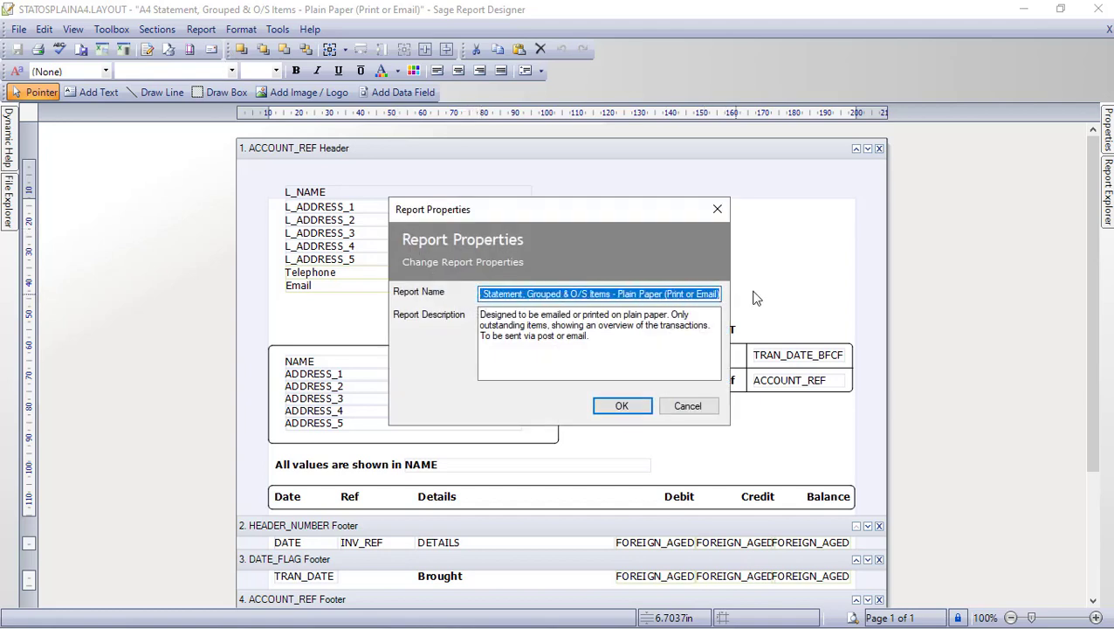
type("My Sta")
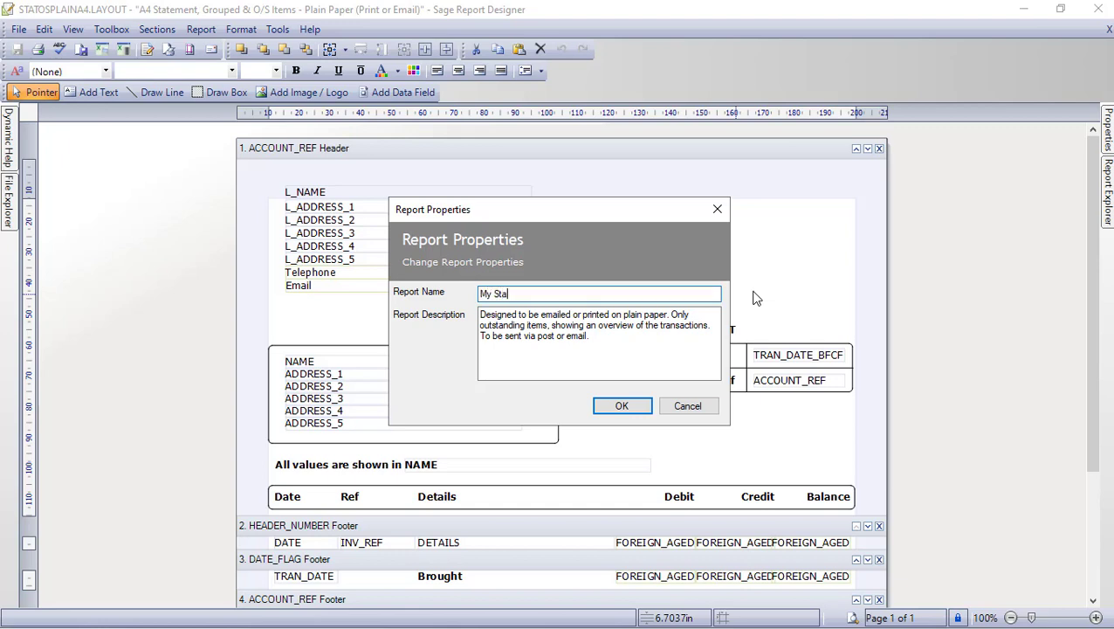
type("tement")
key("Tab")
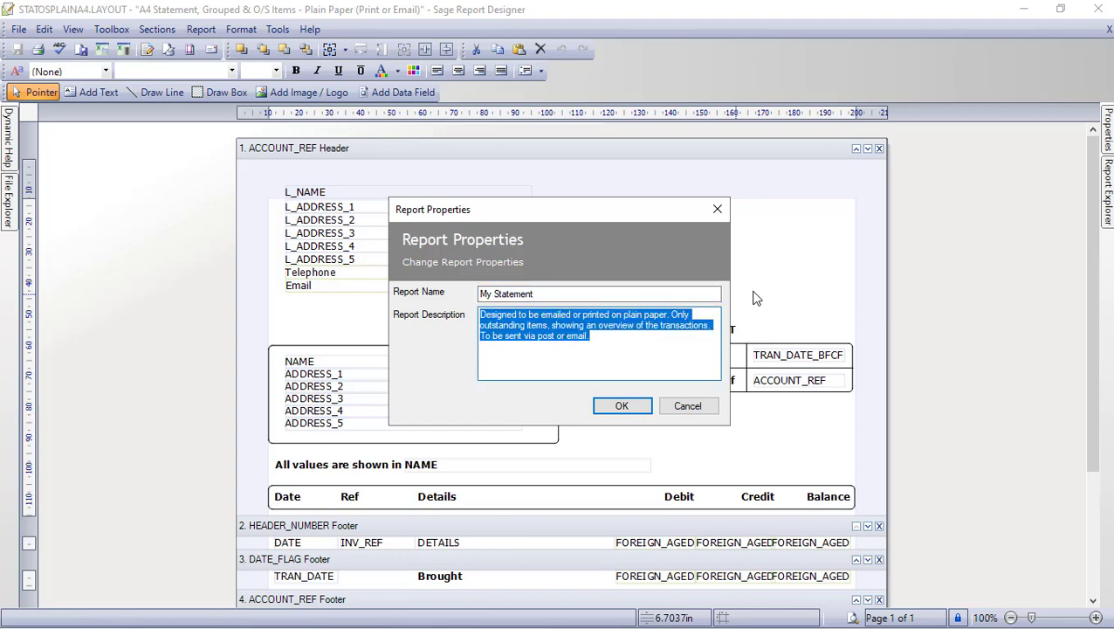
type("My ")
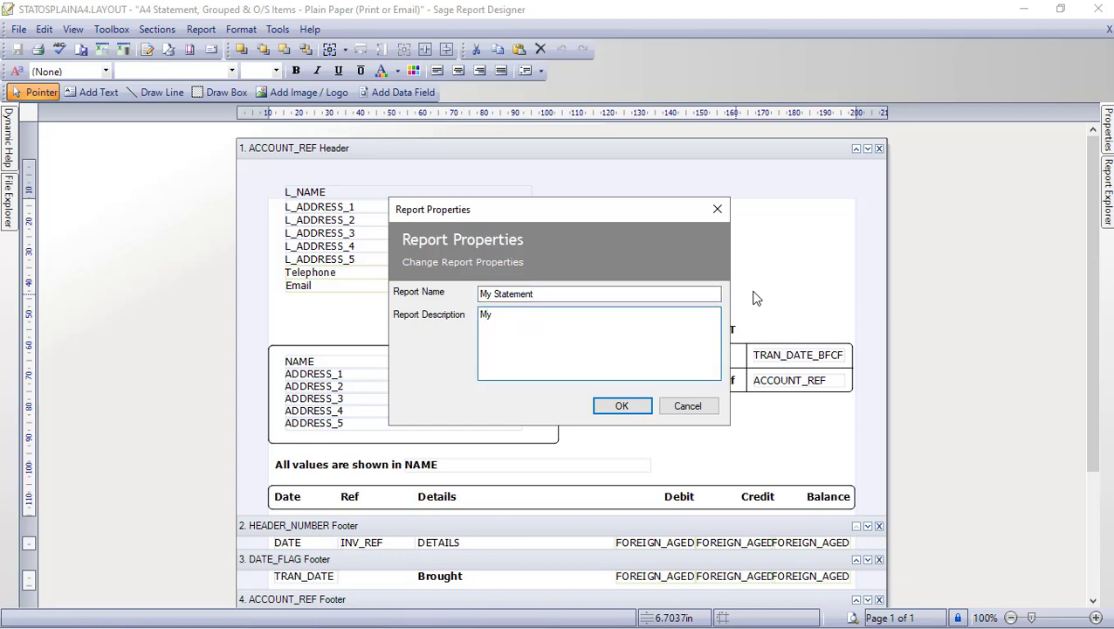
type("Statement")
left_click(622, 413)
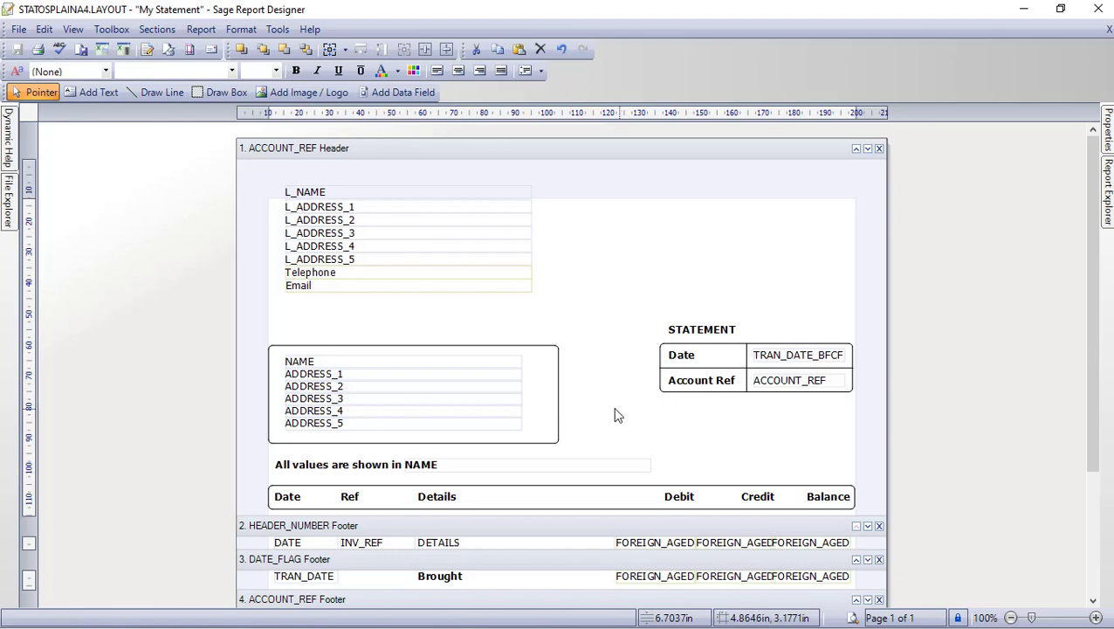
- Save the layout as a new file named mystatement in the company's Layouts folder
left_click(21, 31)
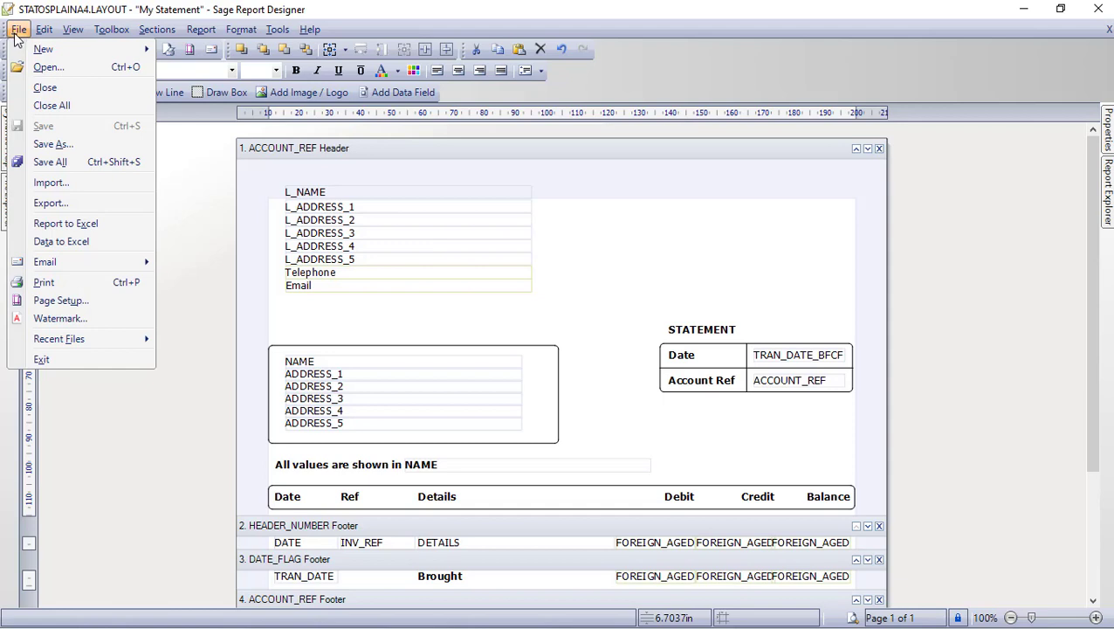
left_click(51, 145)
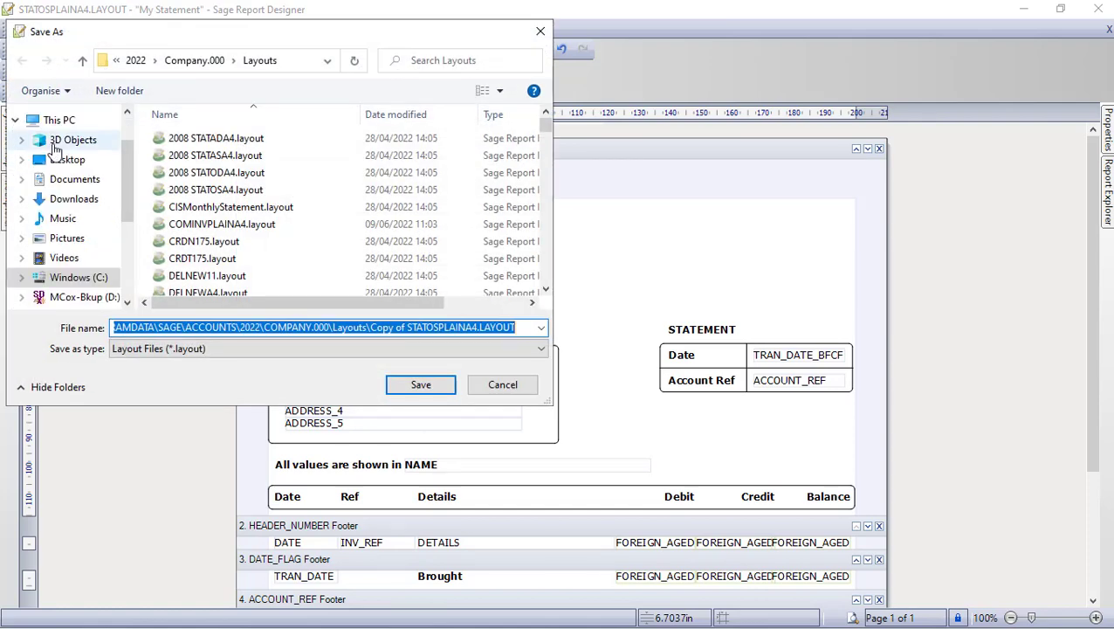
type("my")
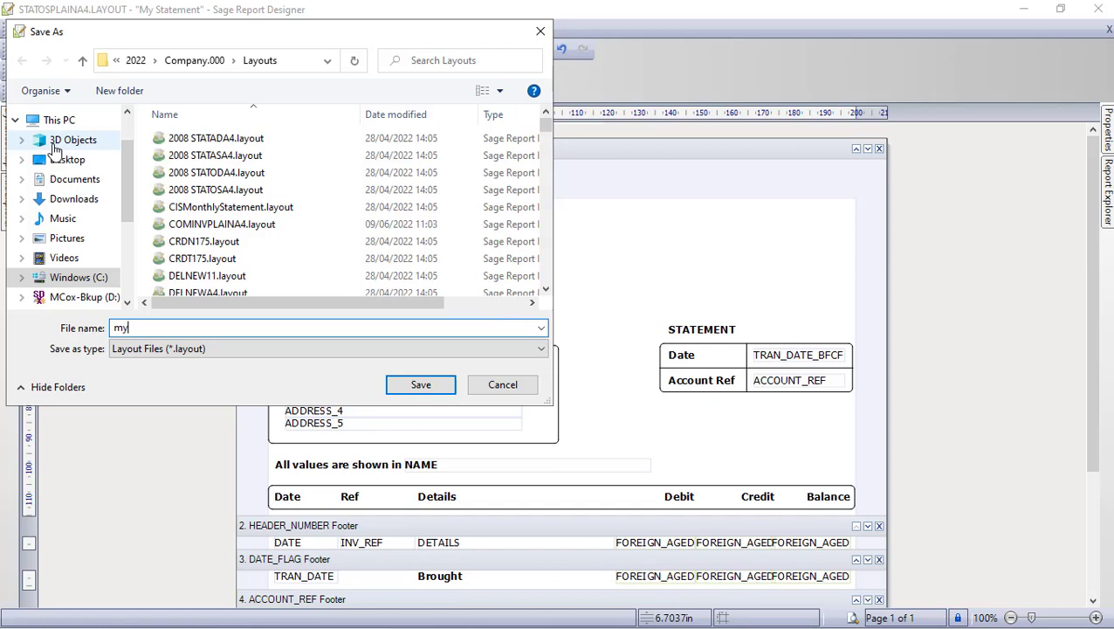
type("statement")
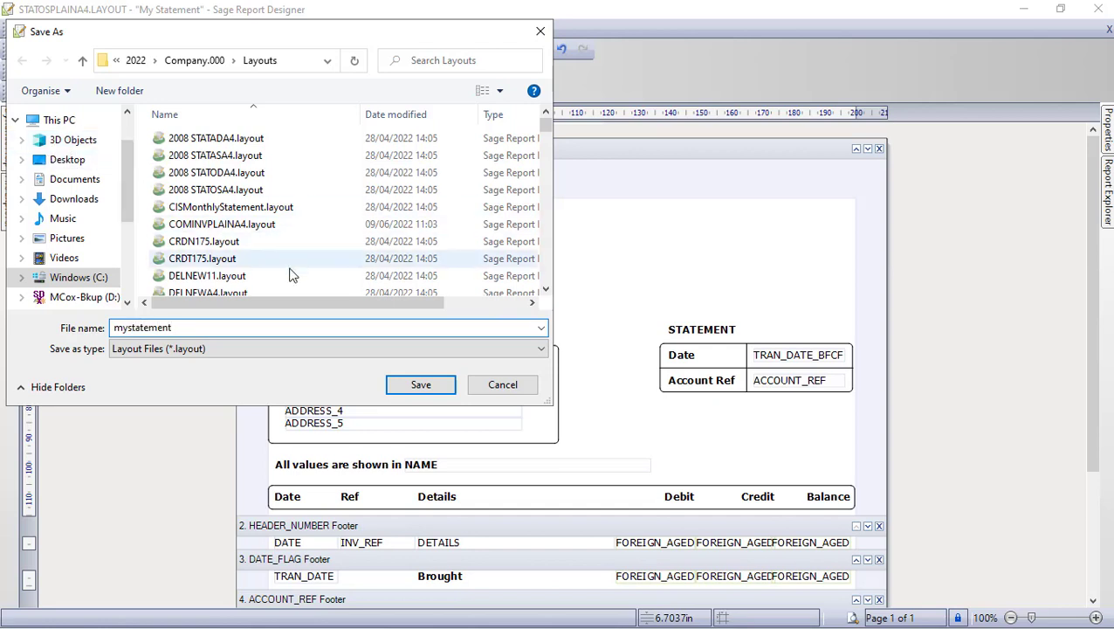
left_click(424, 386)
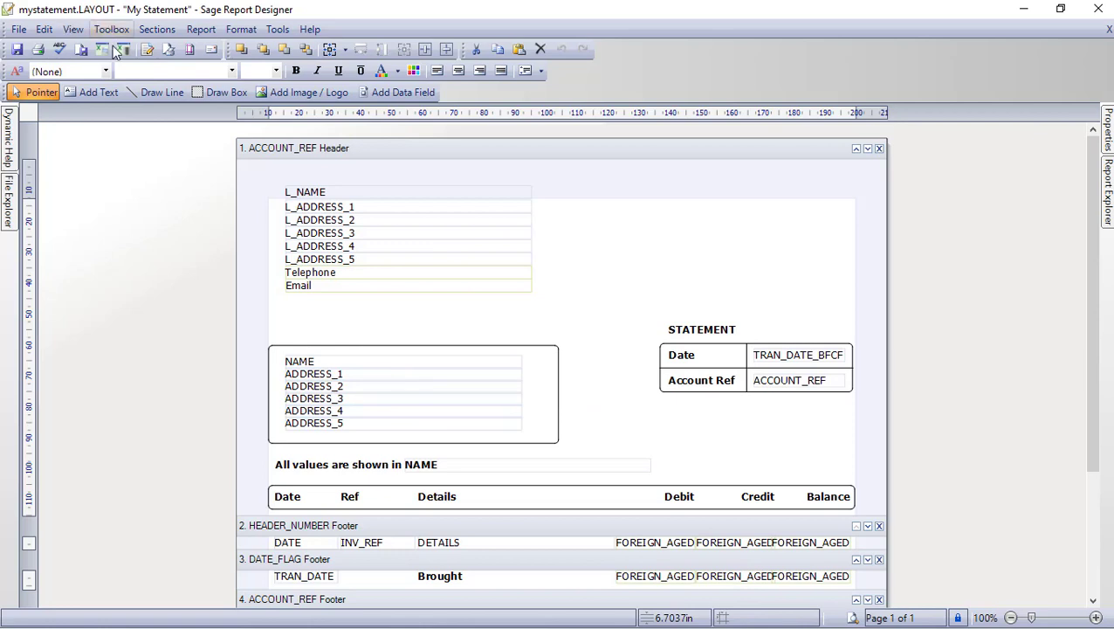
- Close the layout editor, find and select My Statement among the statement layouts, and return to the customer list
left_click(1102, 10)
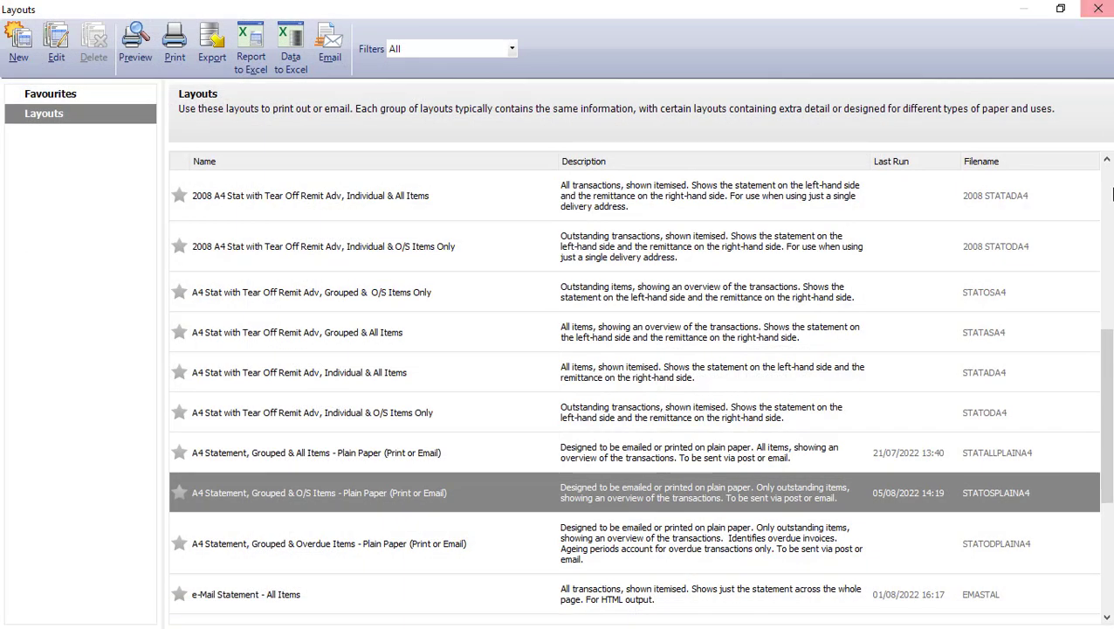
left_click_drag(1107, 407, 1111, 513)
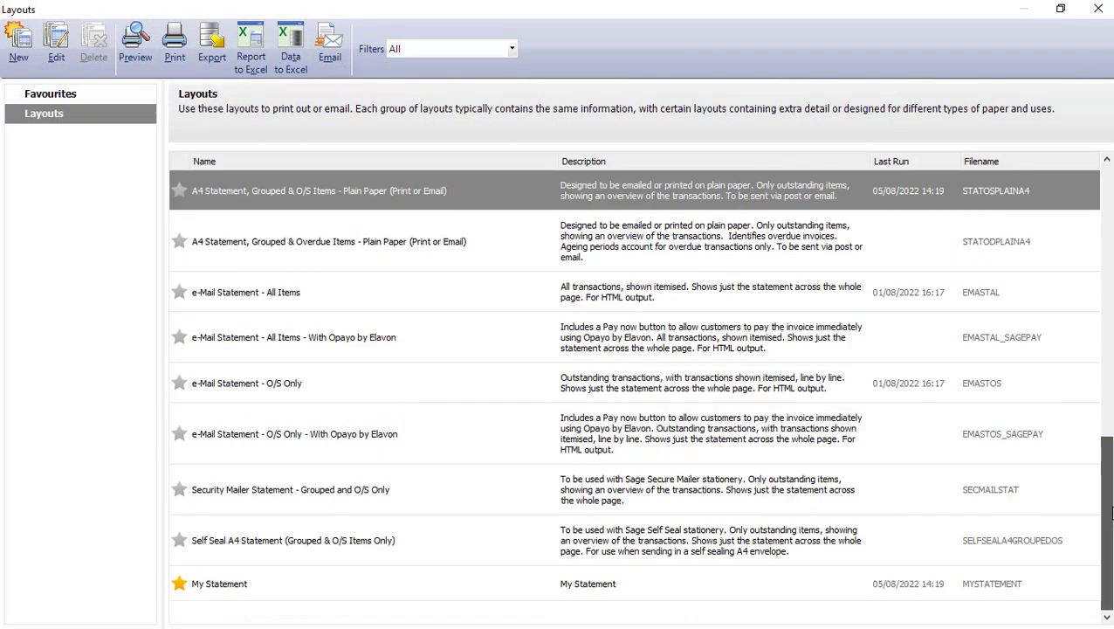
left_click(182, 592)
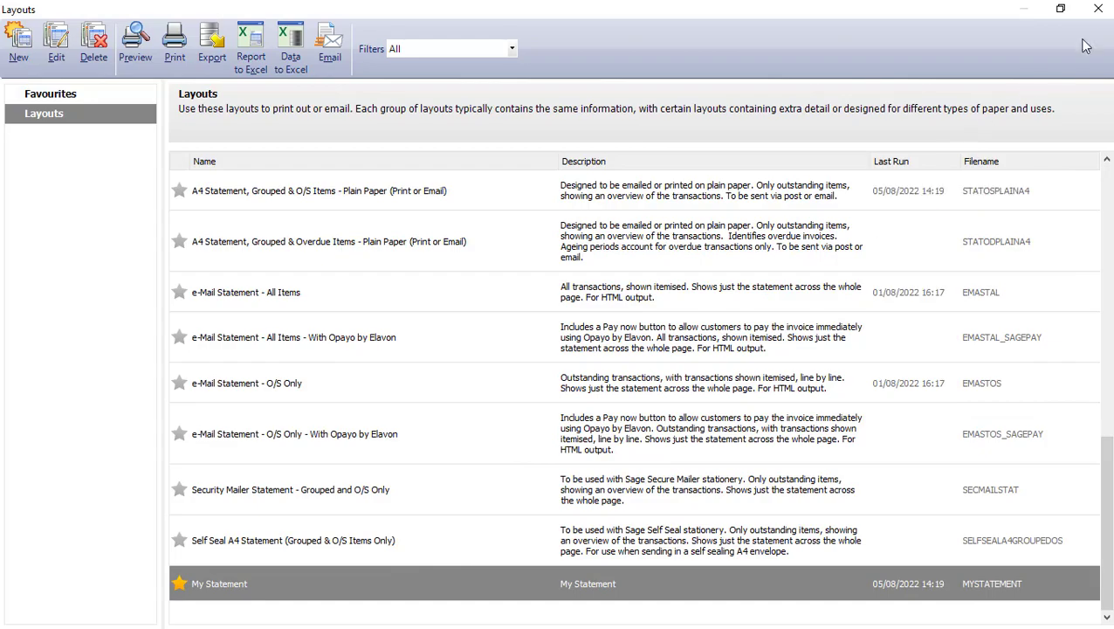
left_click(1098, 10)
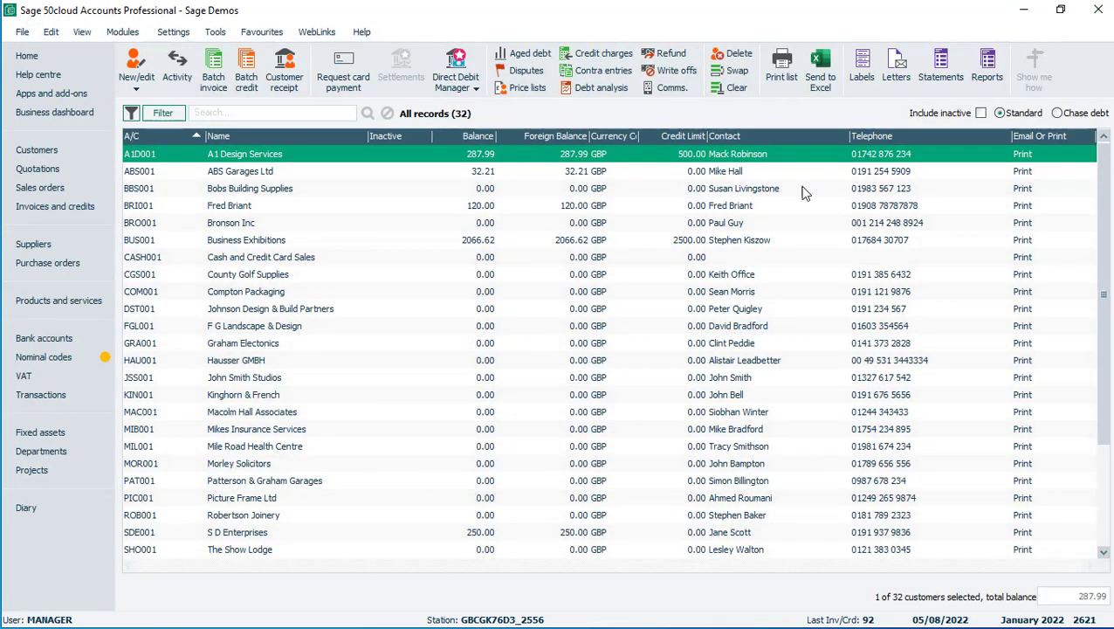
- Reopen the customer statement layouts and open My Statement from the favourites for editing
left_click(931, 79)
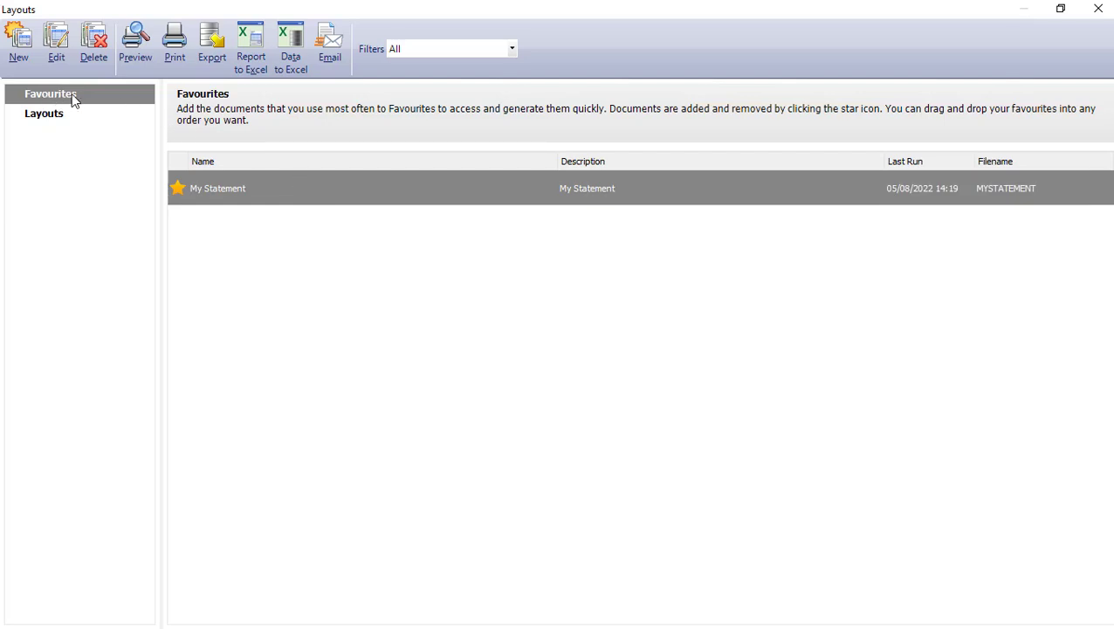
mouse_move(342, 205)
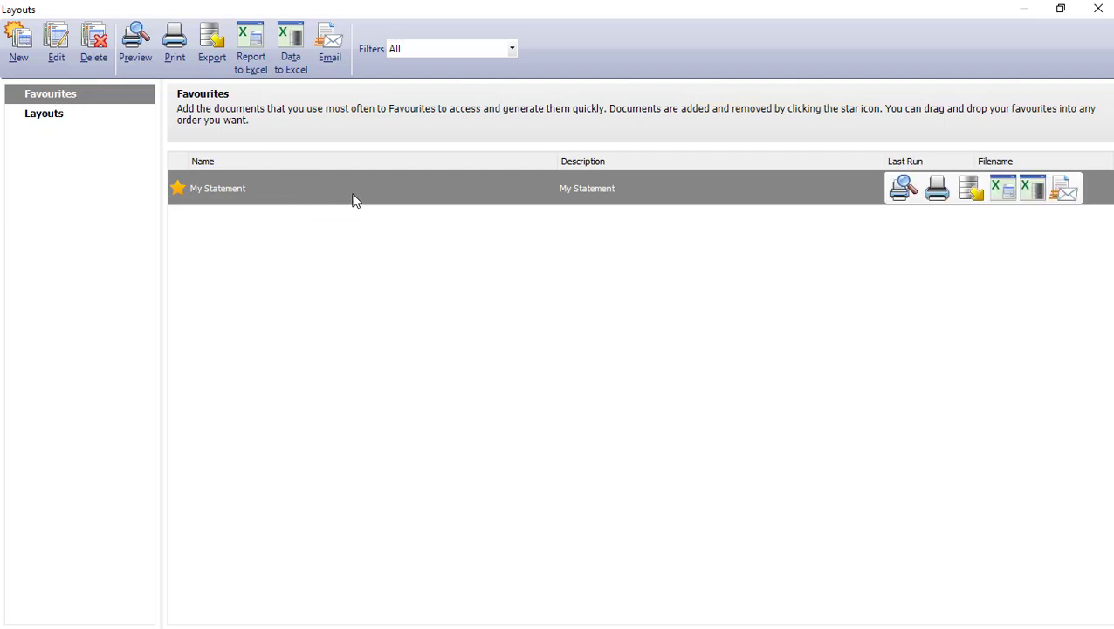
left_click(48, 115)
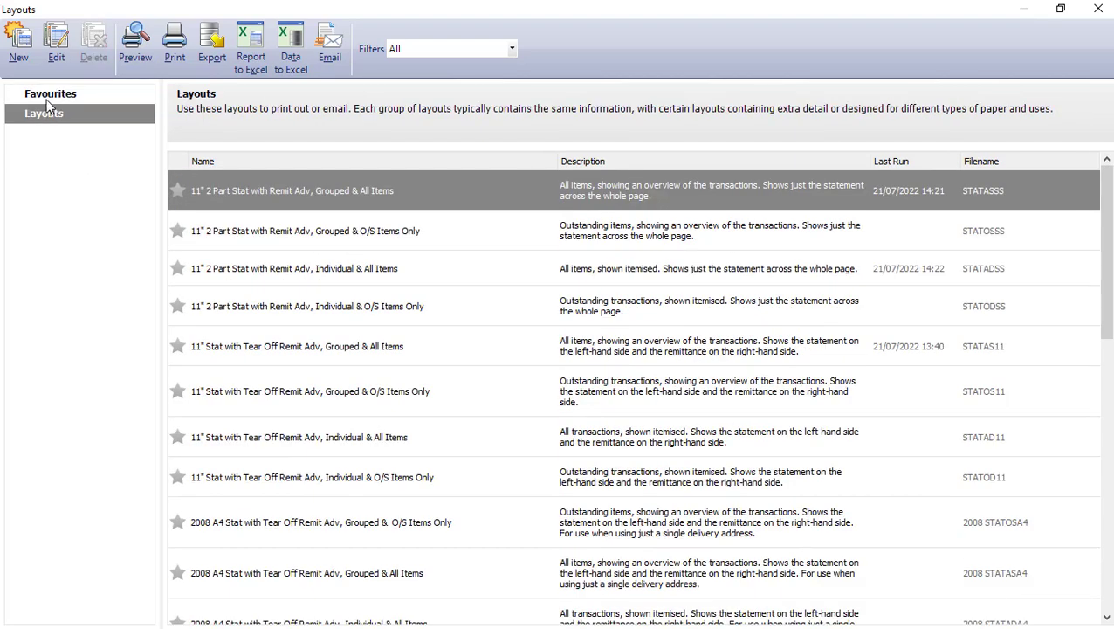
left_click(47, 94)
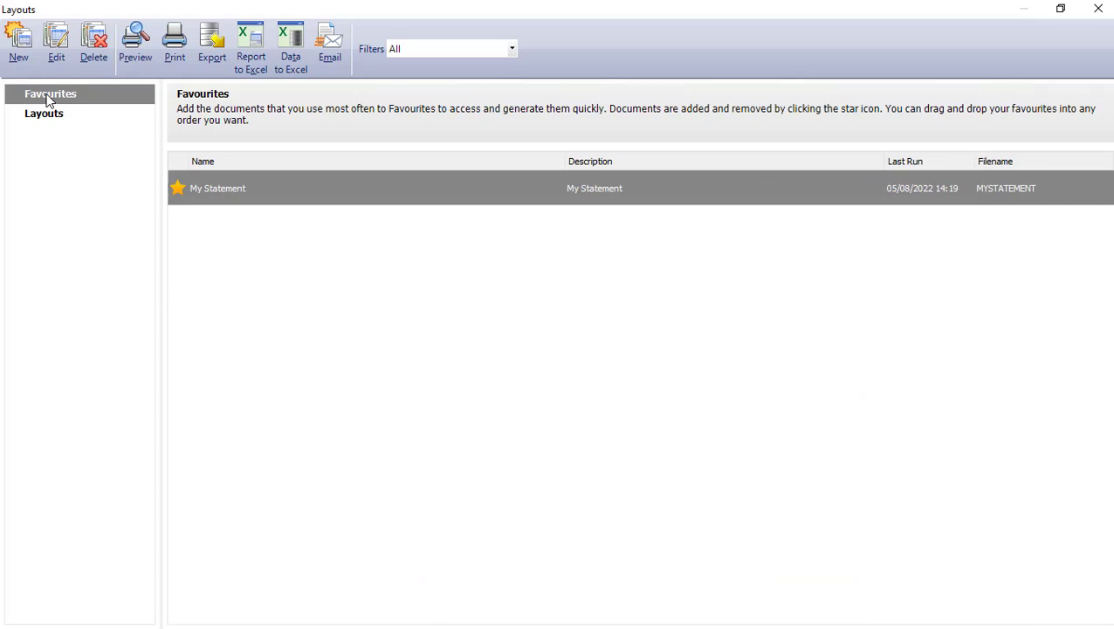
mouse_move(264, 185)
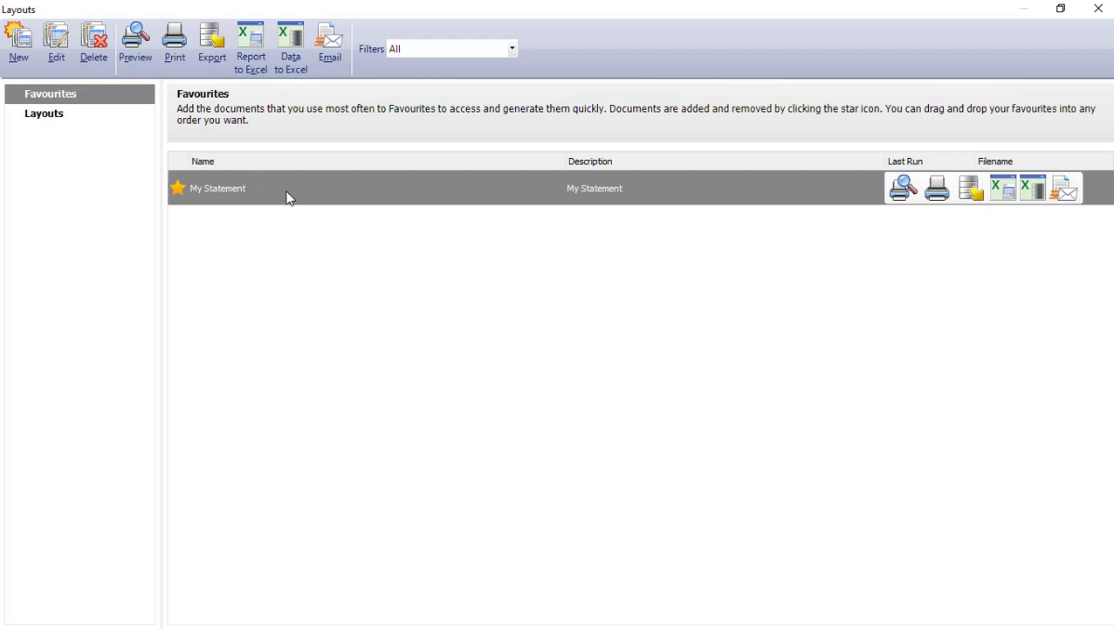
left_click(61, 44)
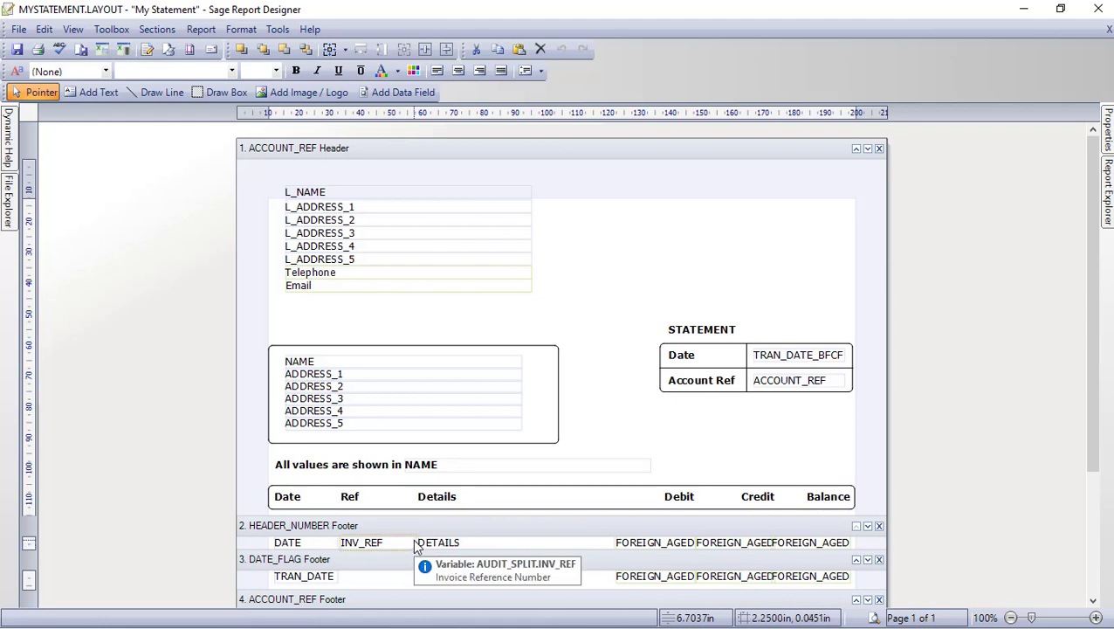
- Move the Details heading to the right and shorten the DETAILS field in the HEADER_NUMBER Footer so its left edge aligns with the heading
left_click(432, 496)
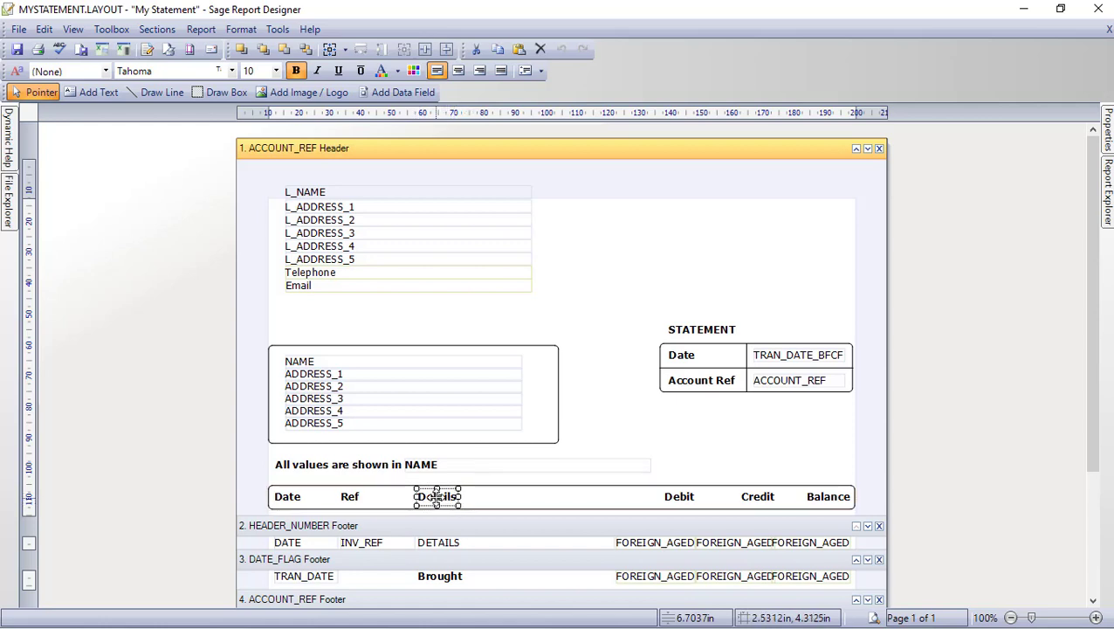
left_click_drag(451, 500, 490, 505)
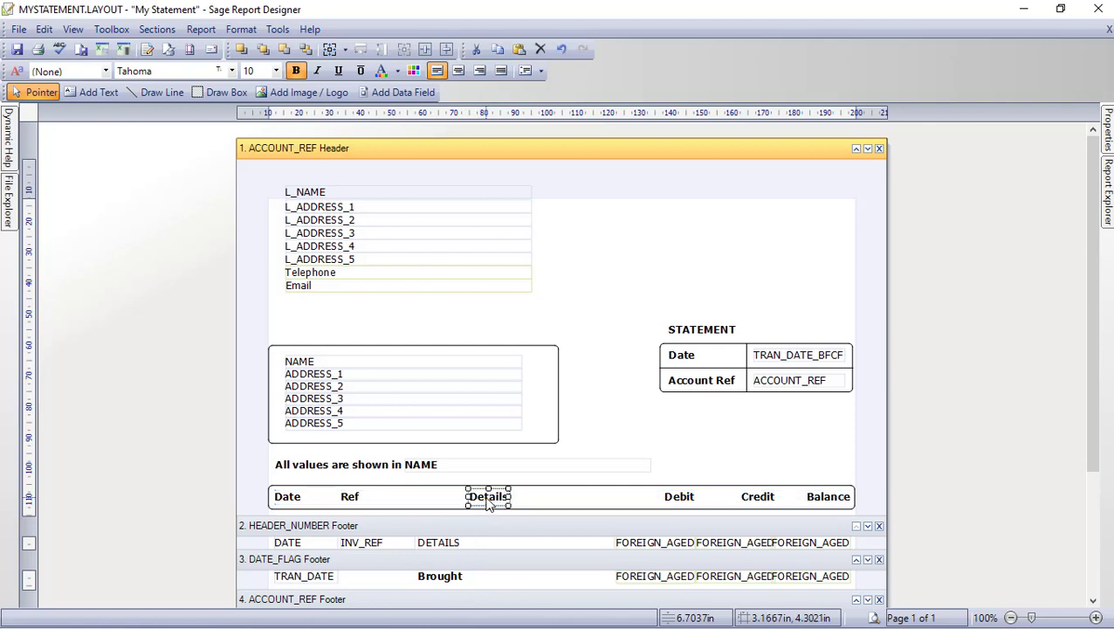
left_click(465, 542)
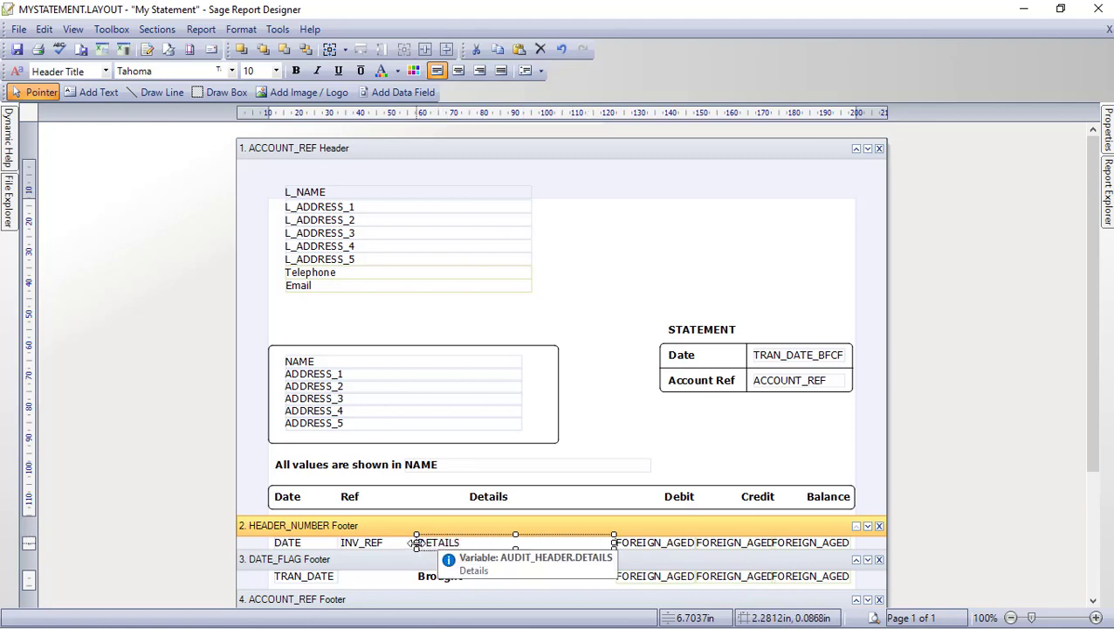
left_click_drag(415, 542, 466, 544)
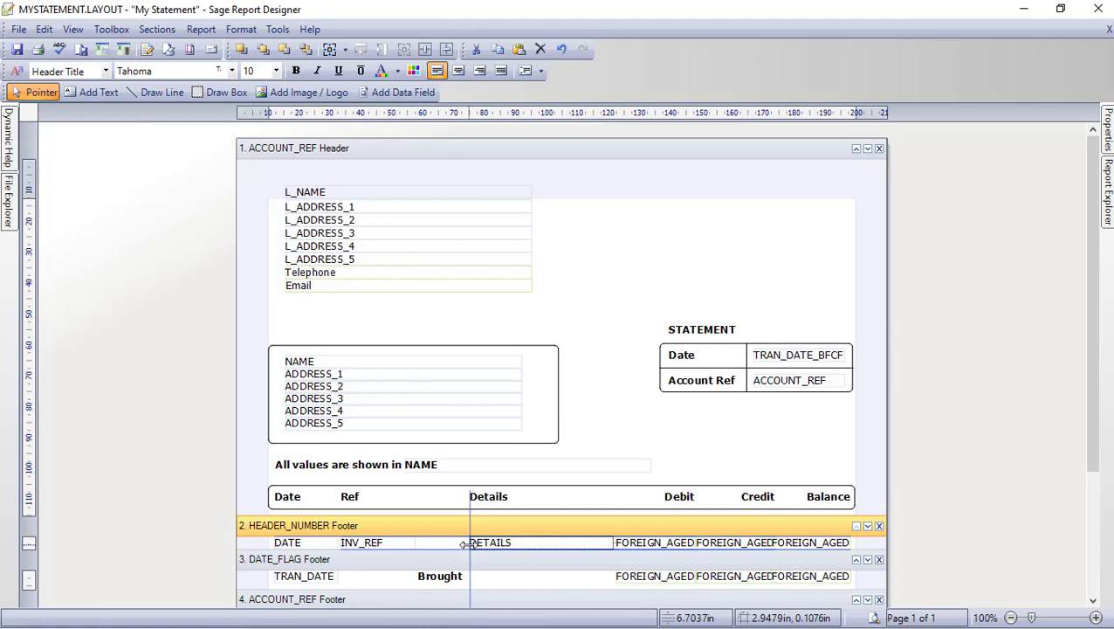
left_click(466, 543)
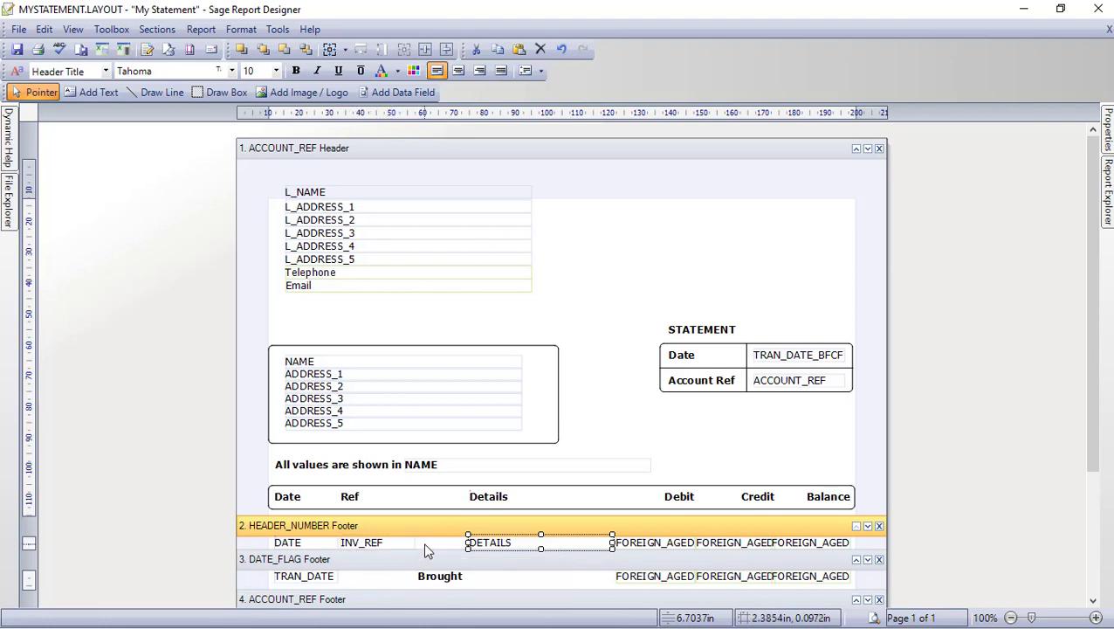
- Shorten the INV_REF field in the HEADER_NUMBER Footer from its right edge and save the layout
left_click(403, 544)
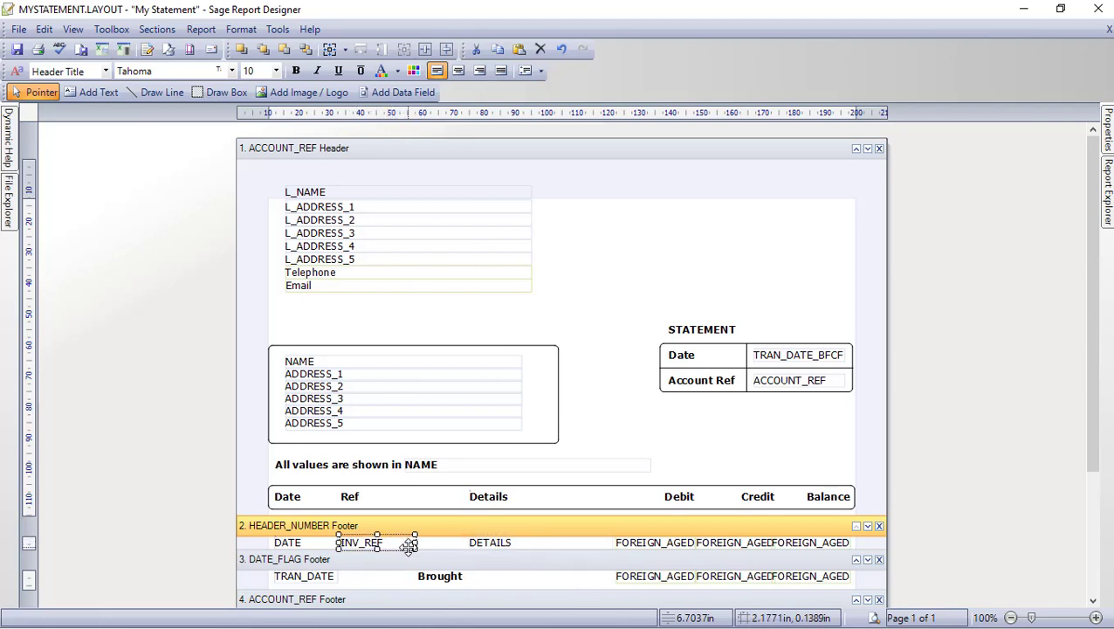
left_click_drag(416, 542, 398, 543)
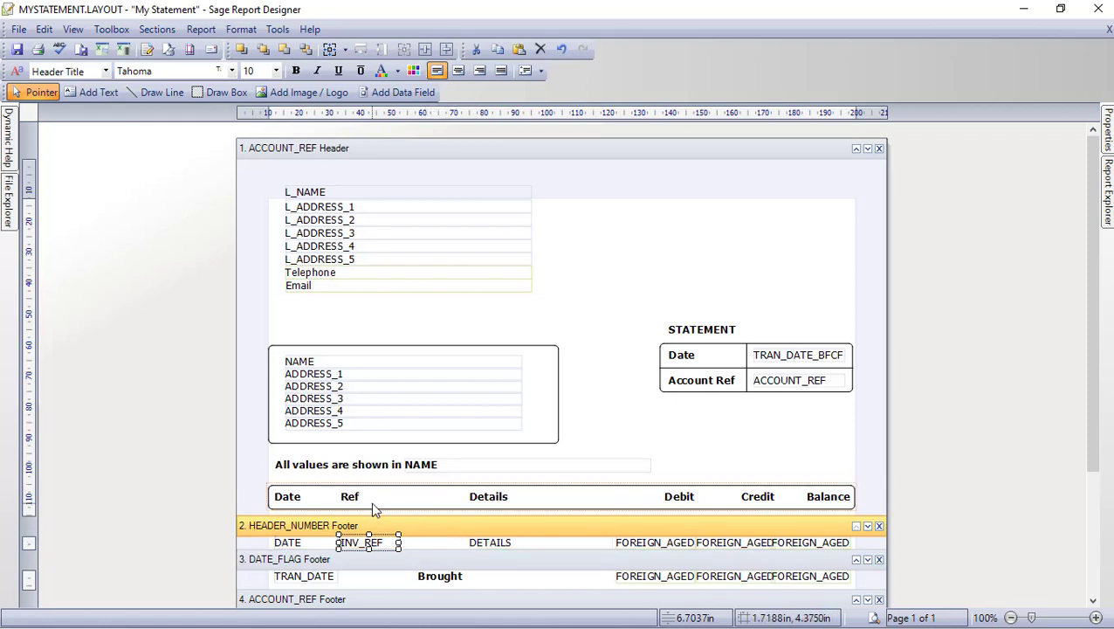
left_click(442, 542)
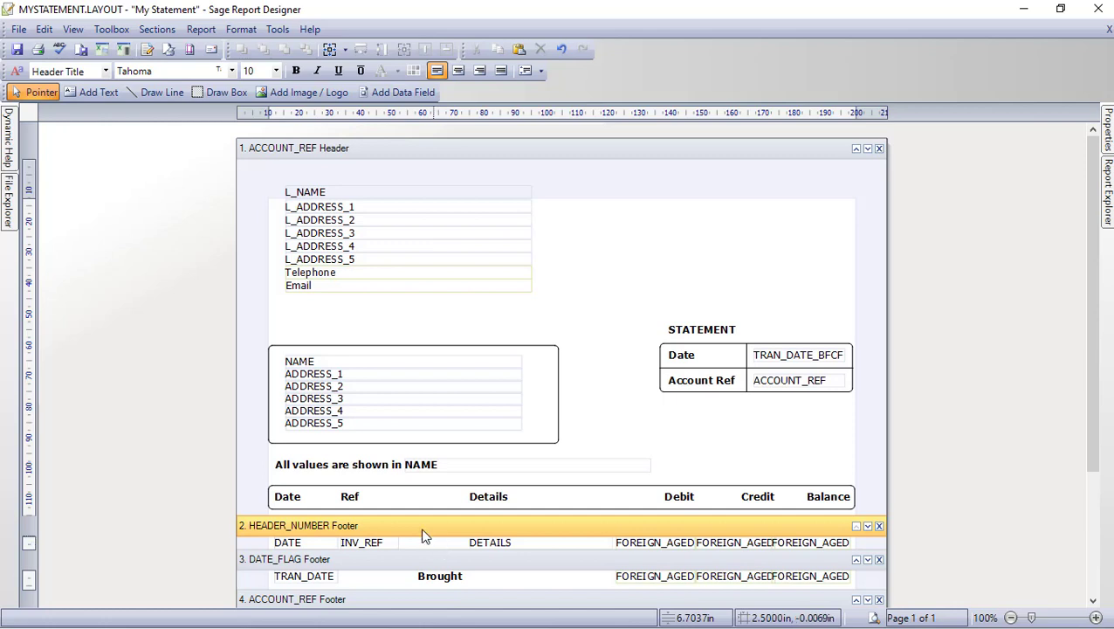
left_click(15, 51)
- Add the INVOICE table to the report's joins in the empty area beside the existing tables and enlarge its field list
left_click(199, 29)
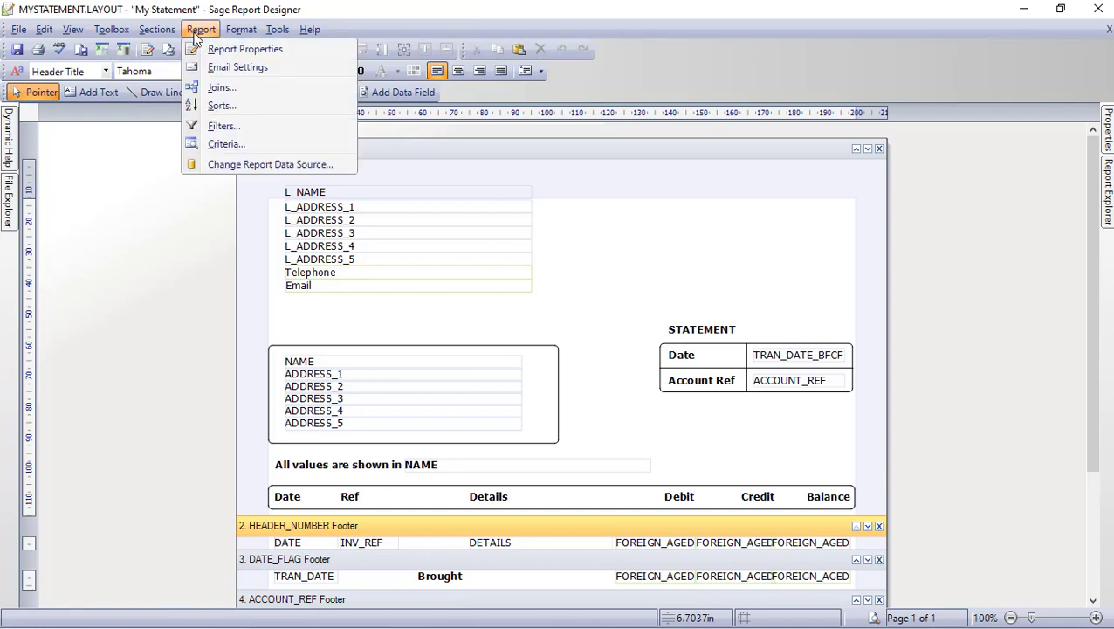
left_click(219, 89)
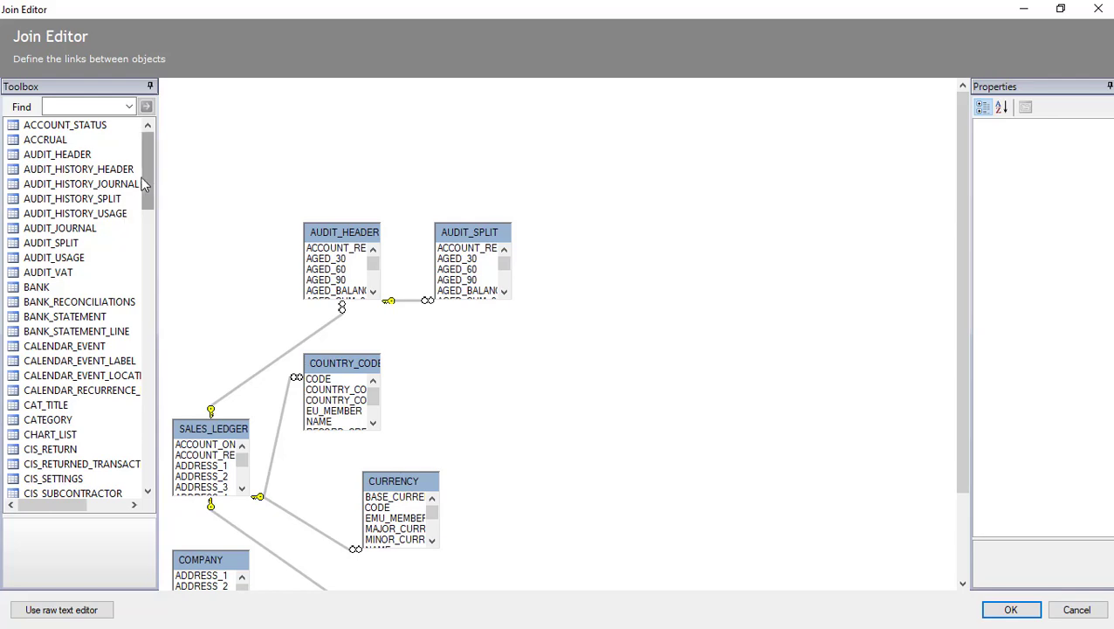
left_click_drag(146, 178, 144, 322)
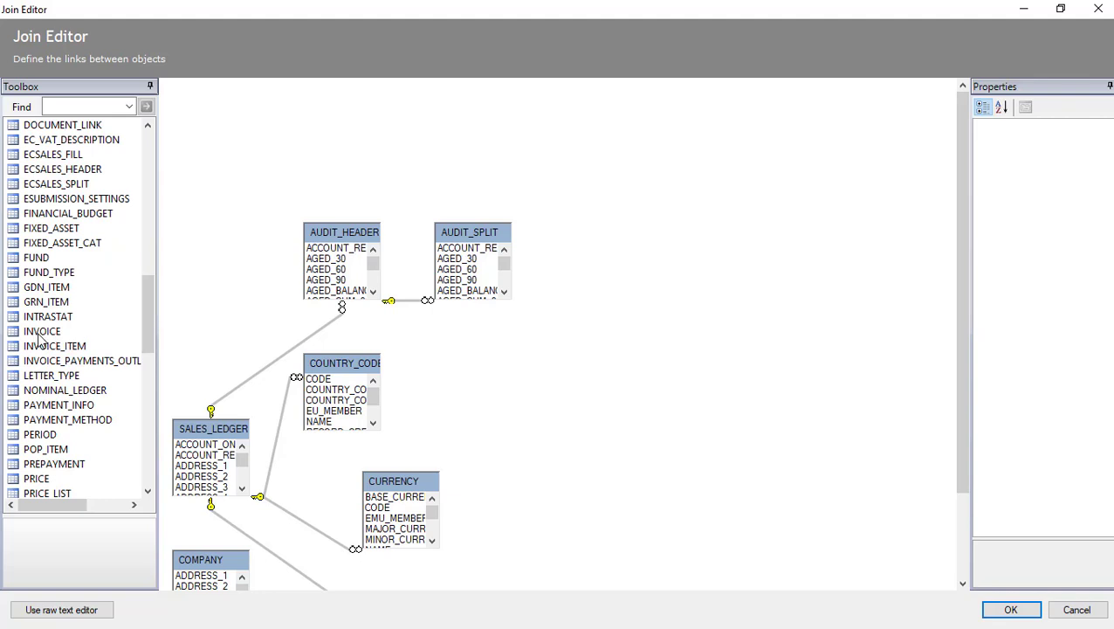
left_click_drag(41, 339, 672, 334)
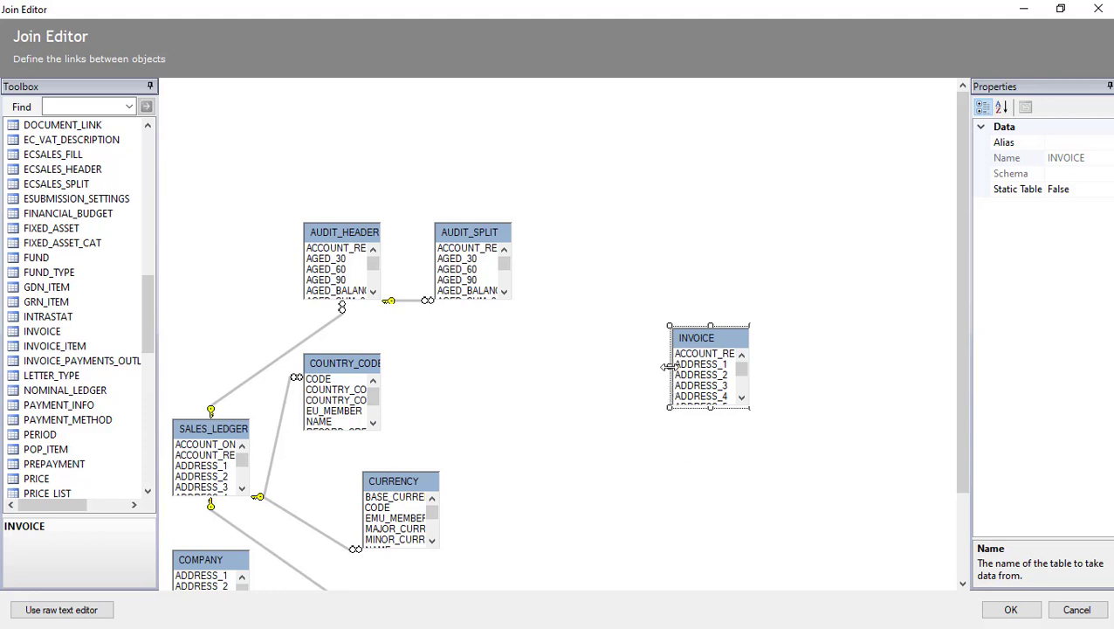
left_click_drag(666, 367, 569, 380)
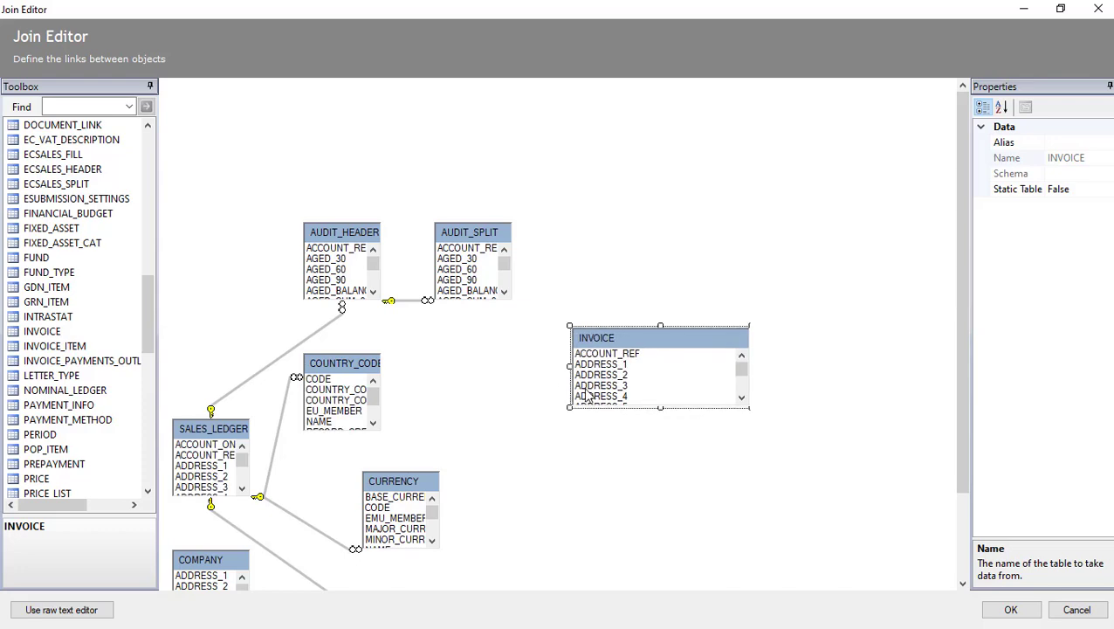
left_click_drag(660, 409, 660, 480)
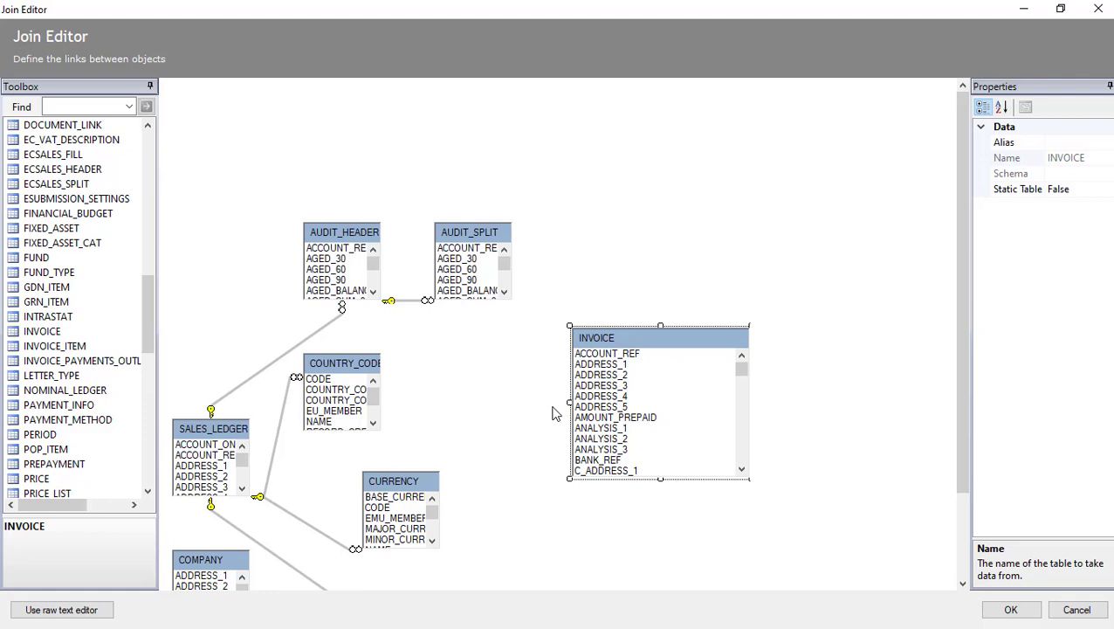
- Enlarge the AUDIT_HEADER table in the join diagram to the left and upwards so more fields can be read
left_click(334, 238)
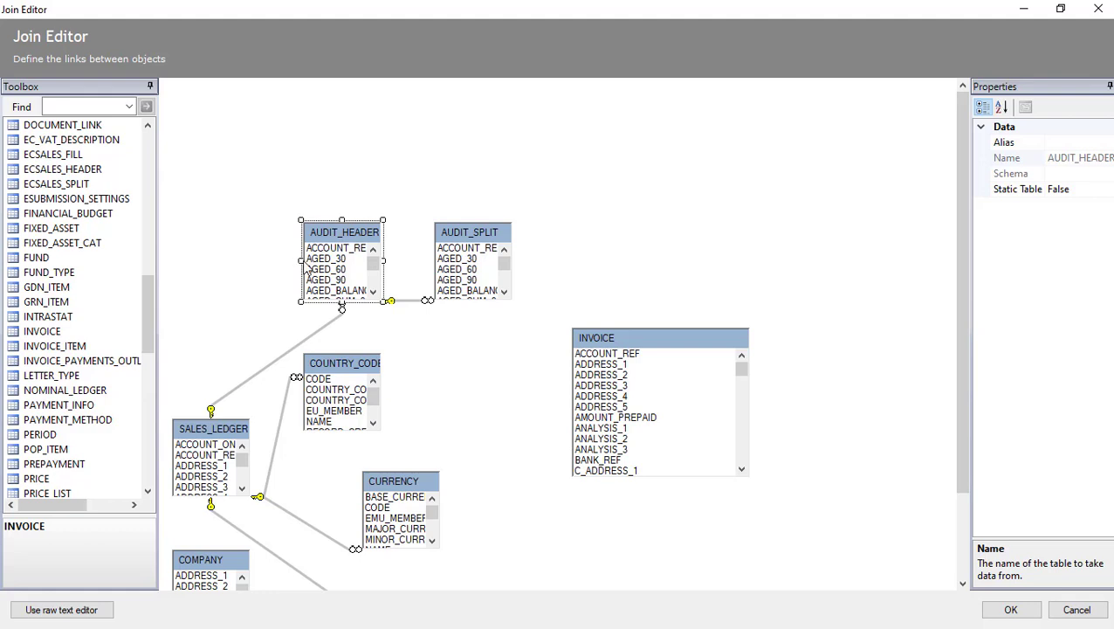
left_click_drag(301, 266, 229, 266)
left_click_drag(307, 220, 315, 155)
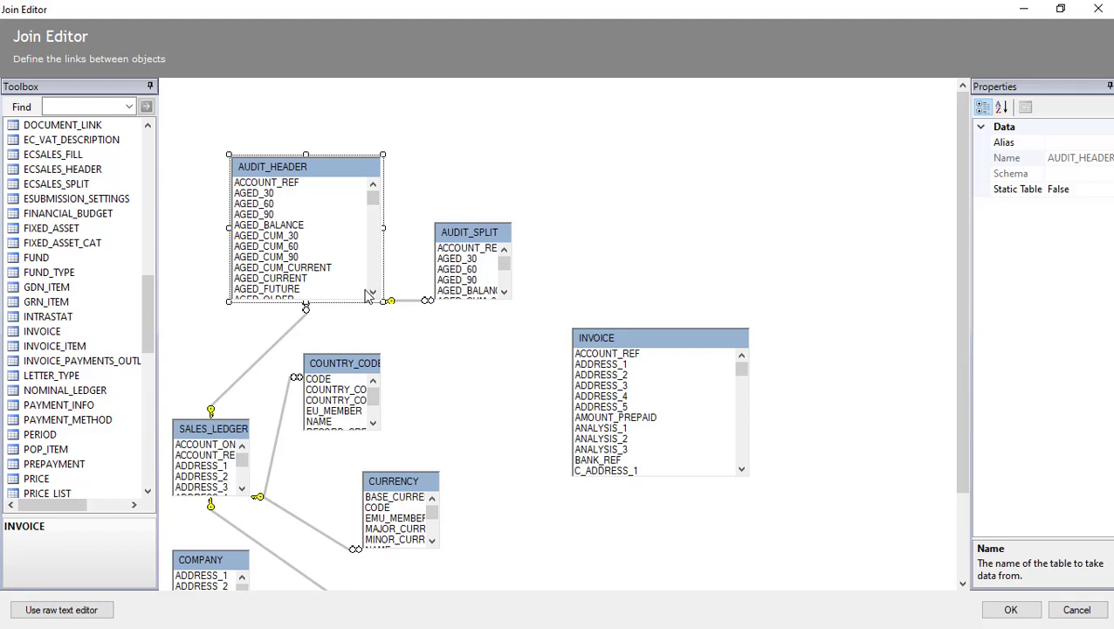
- Join INV_REF_NUMERIC in the AUDIT_HEADER table to INVOICE_NUMBER in the INVOICE table
left_click(372, 295)
double_click(372, 294)
left_click_drag(373, 294, 373, 294)
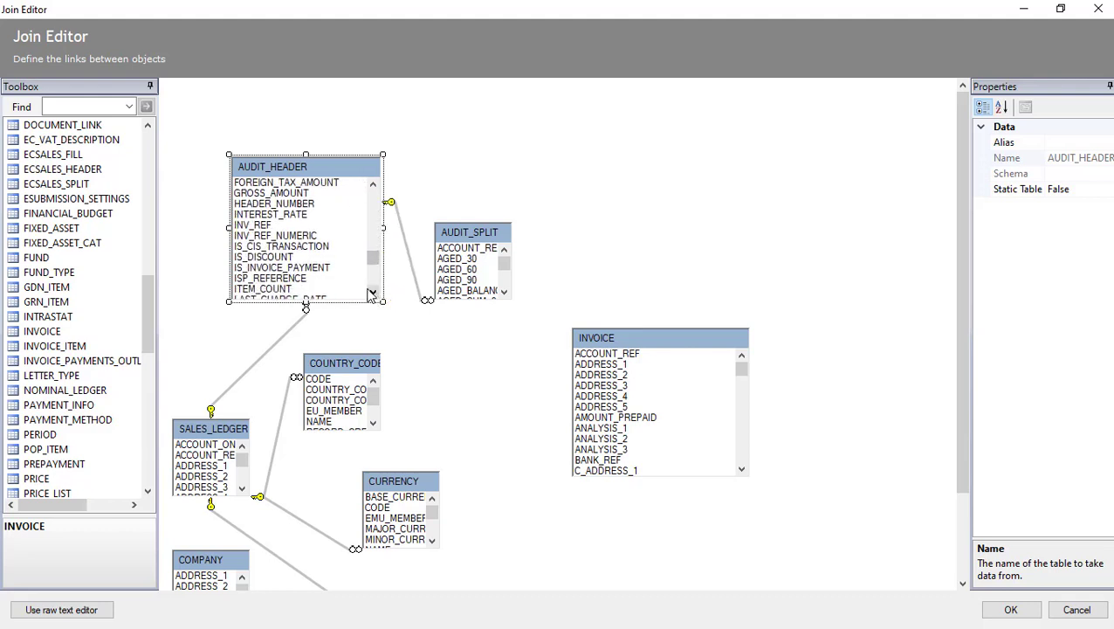
left_click(290, 241)
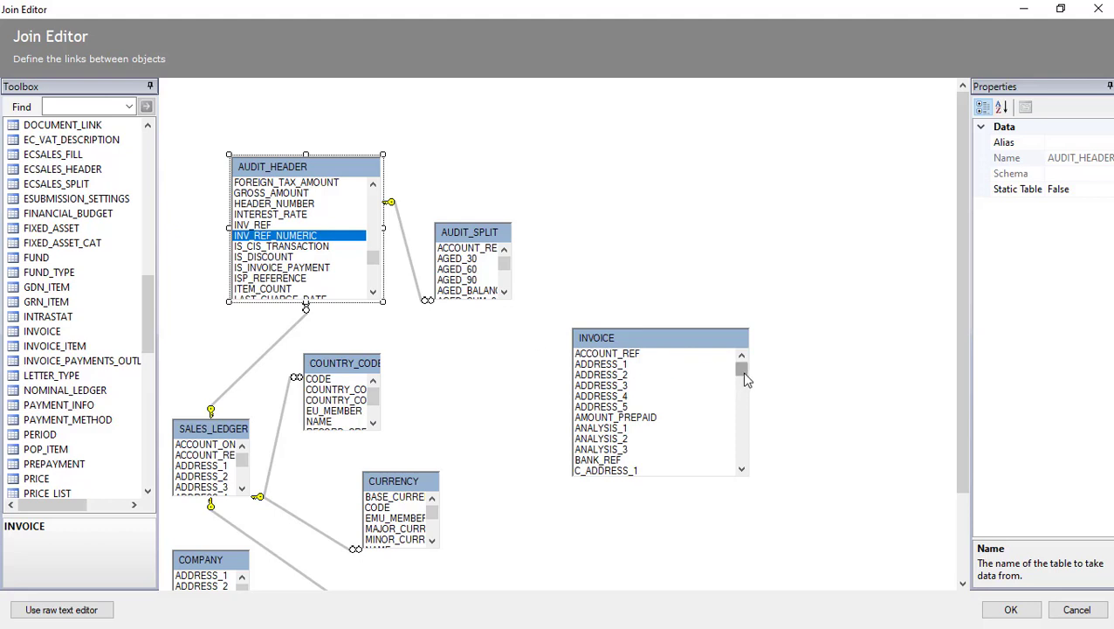
left_click_drag(744, 374, 744, 426)
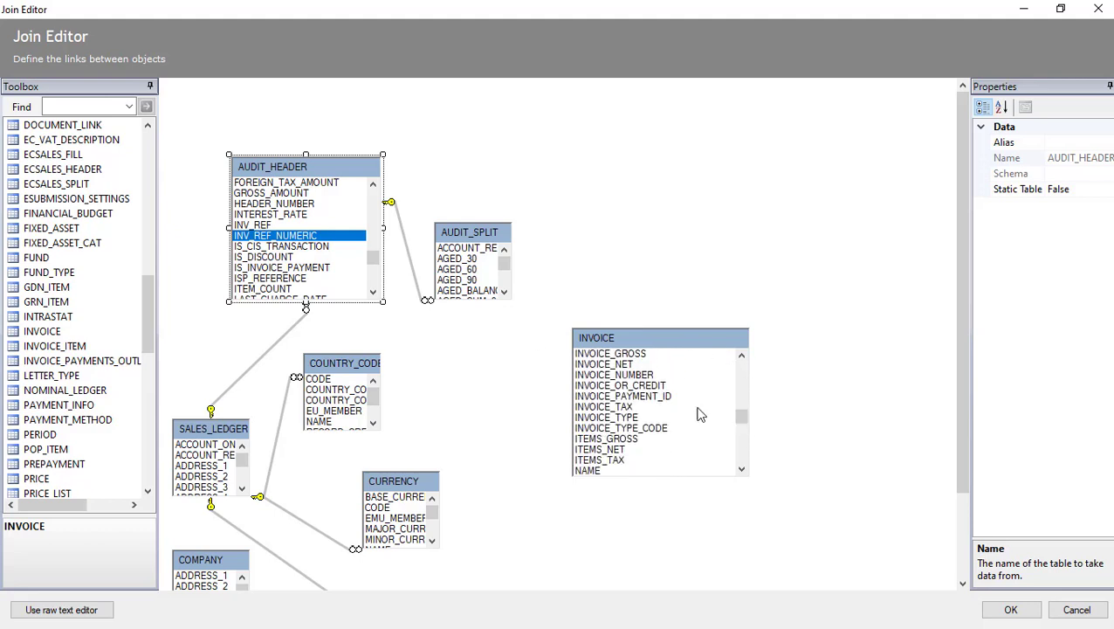
left_click(628, 376)
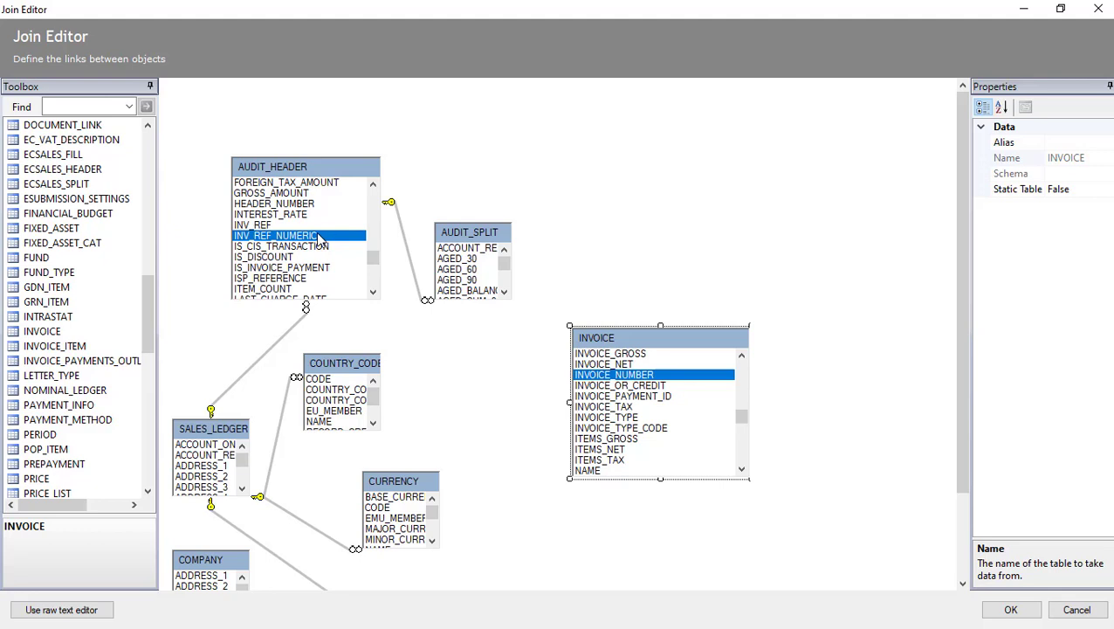
left_click_drag(319, 241, 599, 382)
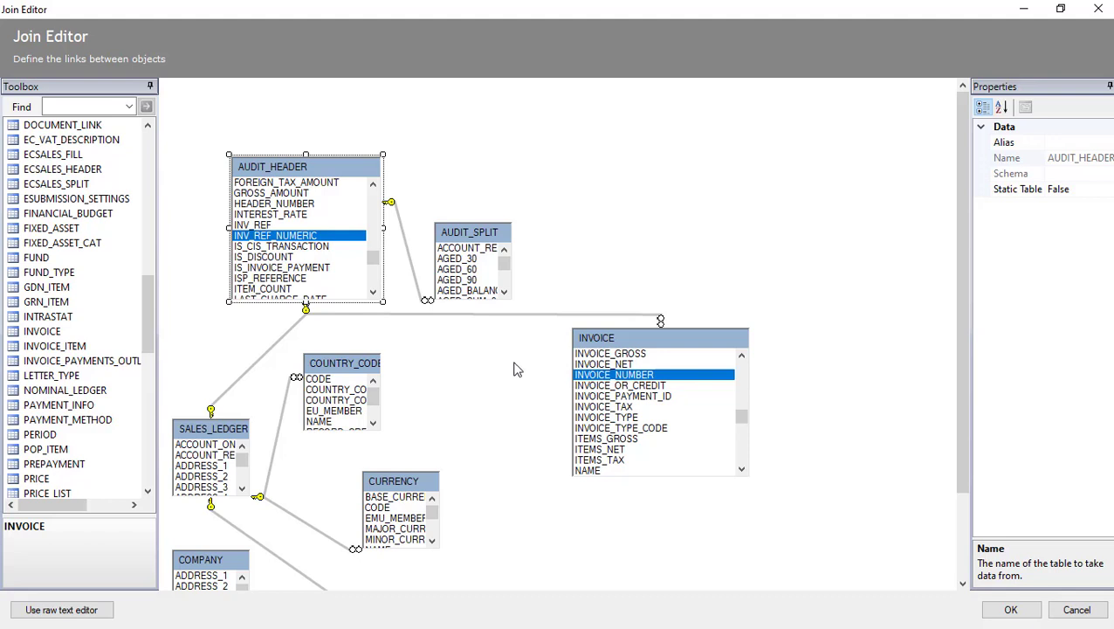
- Set the join type of the AUDIT_HEADER to INVOICE link to ParentOuter and accept the joins
left_click(492, 316)
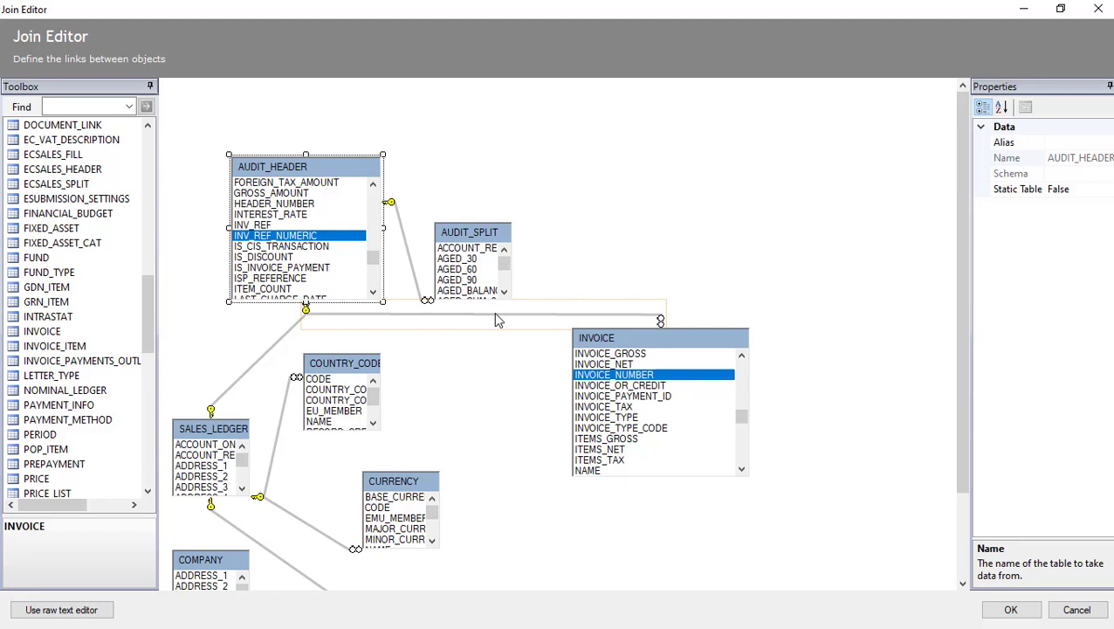
left_click(495, 317)
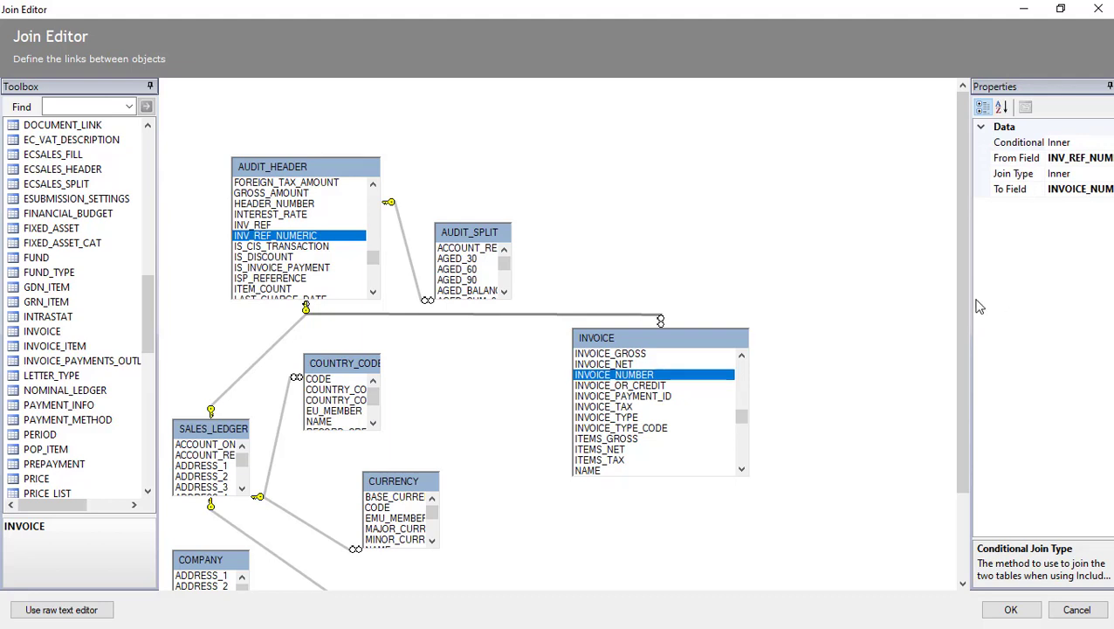
left_click_drag(975, 306, 882, 318)
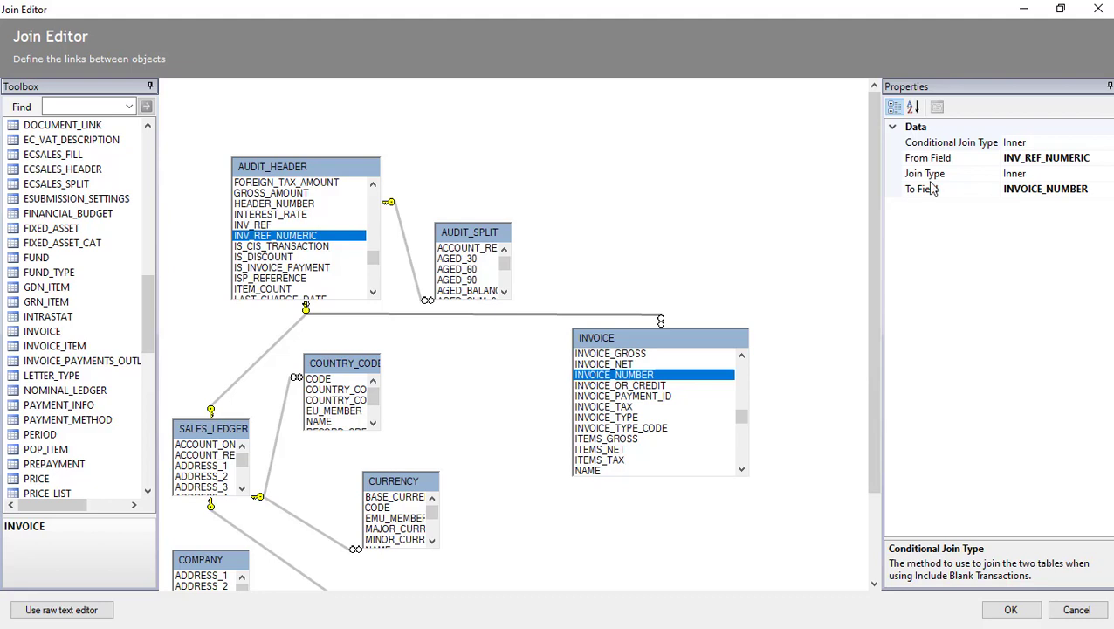
left_click(1039, 175)
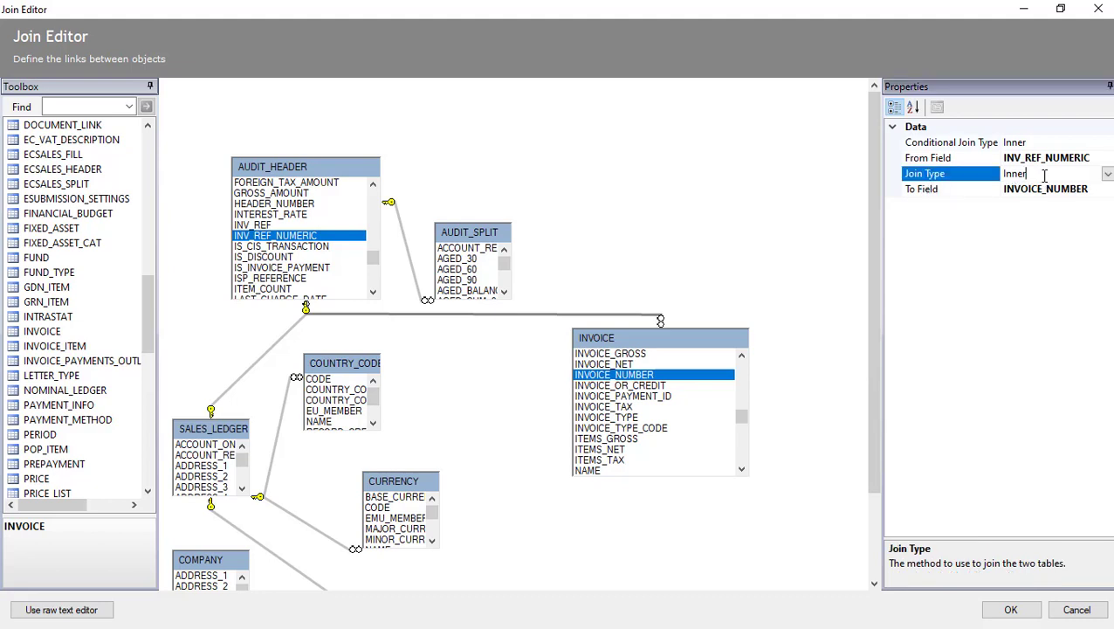
left_click(1107, 175)
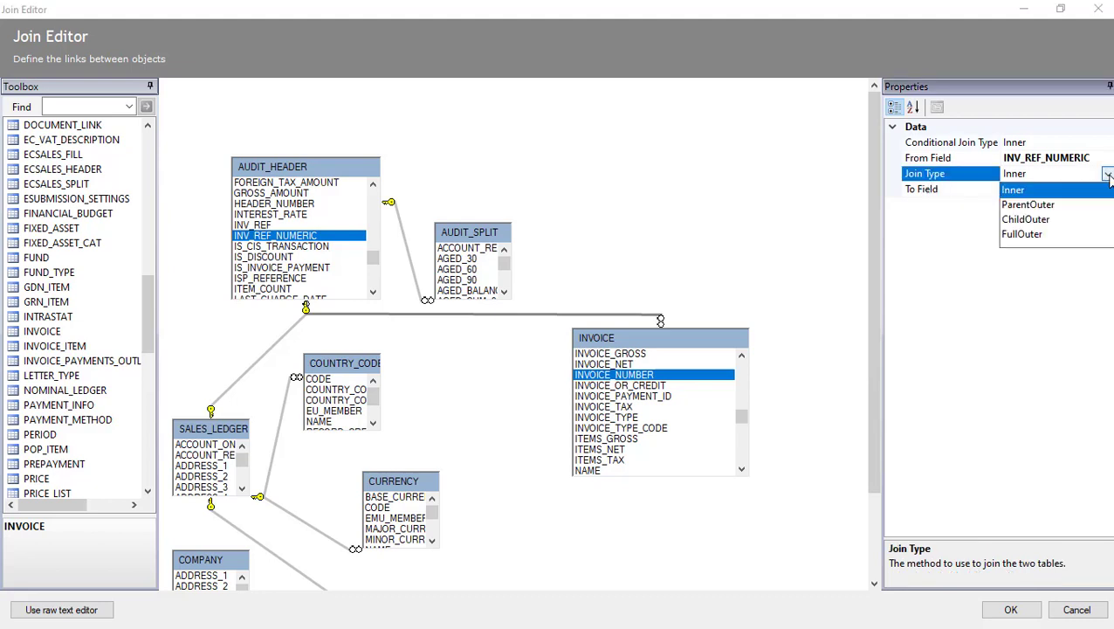
left_click(1041, 210)
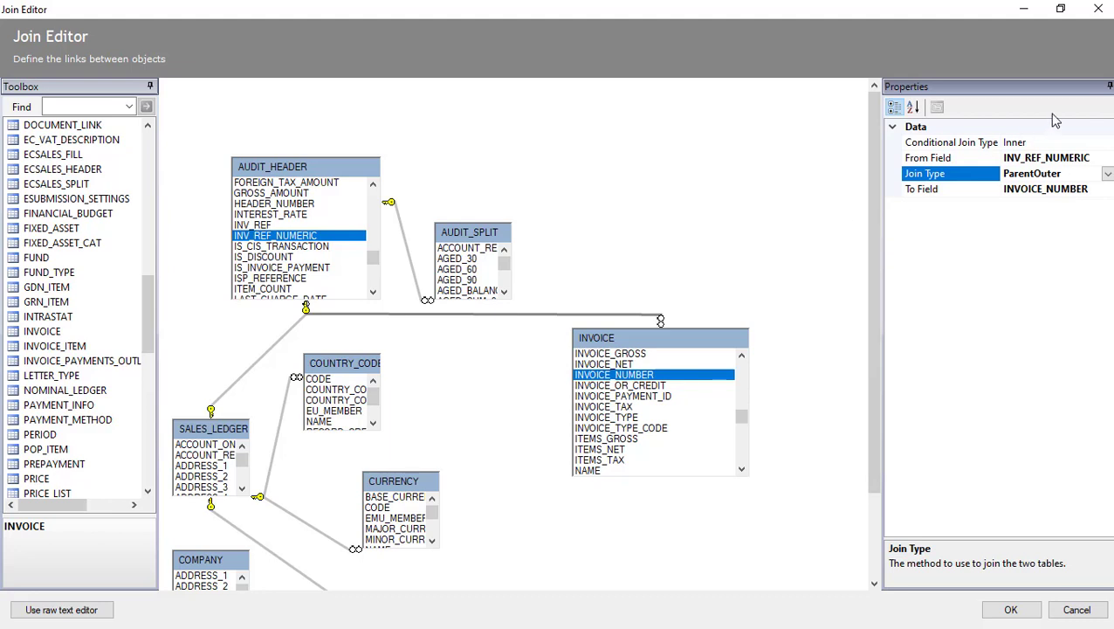
left_click(1109, 87)
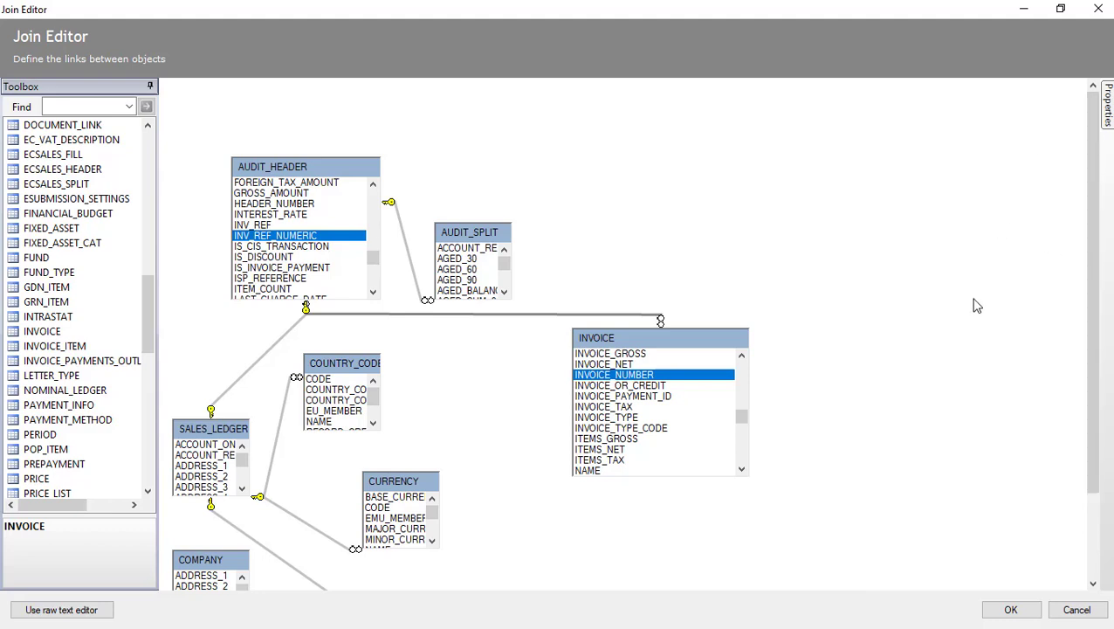
left_click(1010, 610)
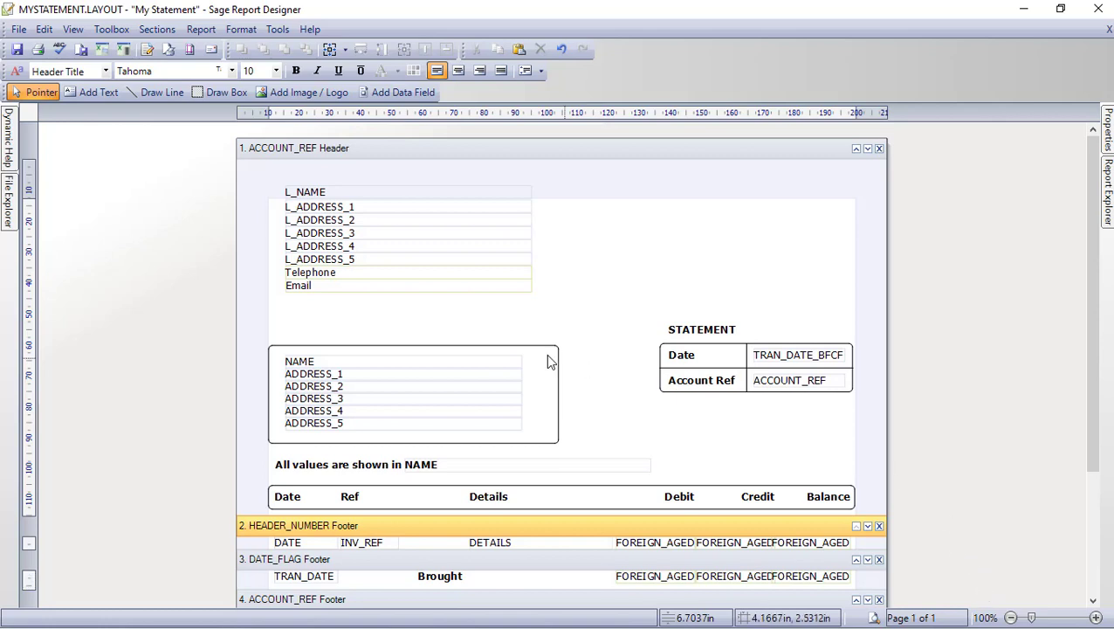
- Save the statement layout with the changed joins
left_click(16, 50)
left_click(17, 29)
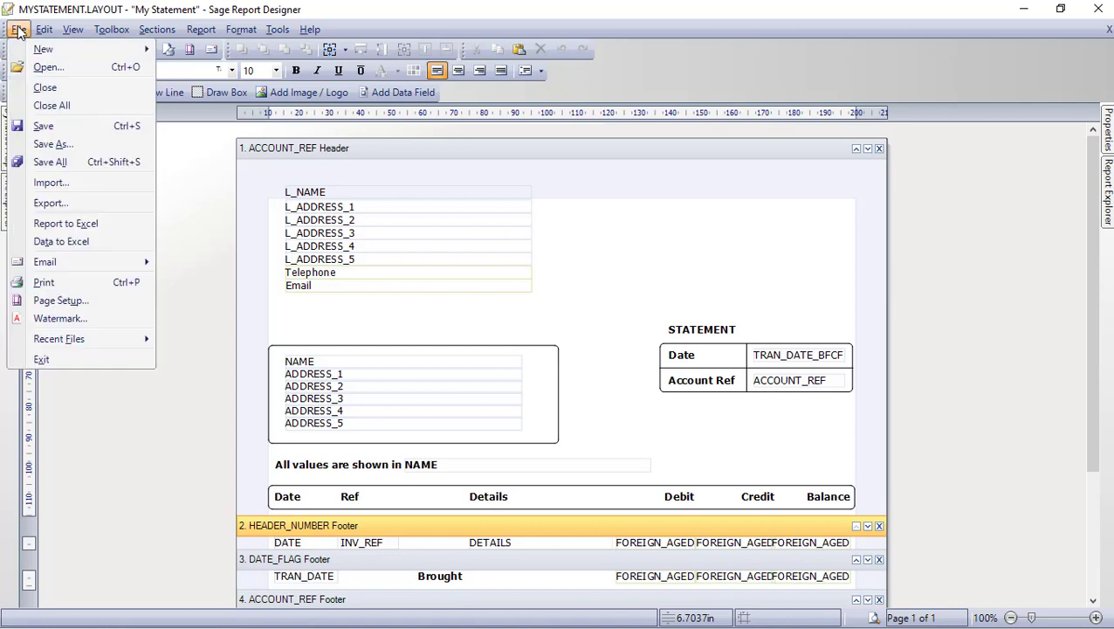
left_click(48, 130)
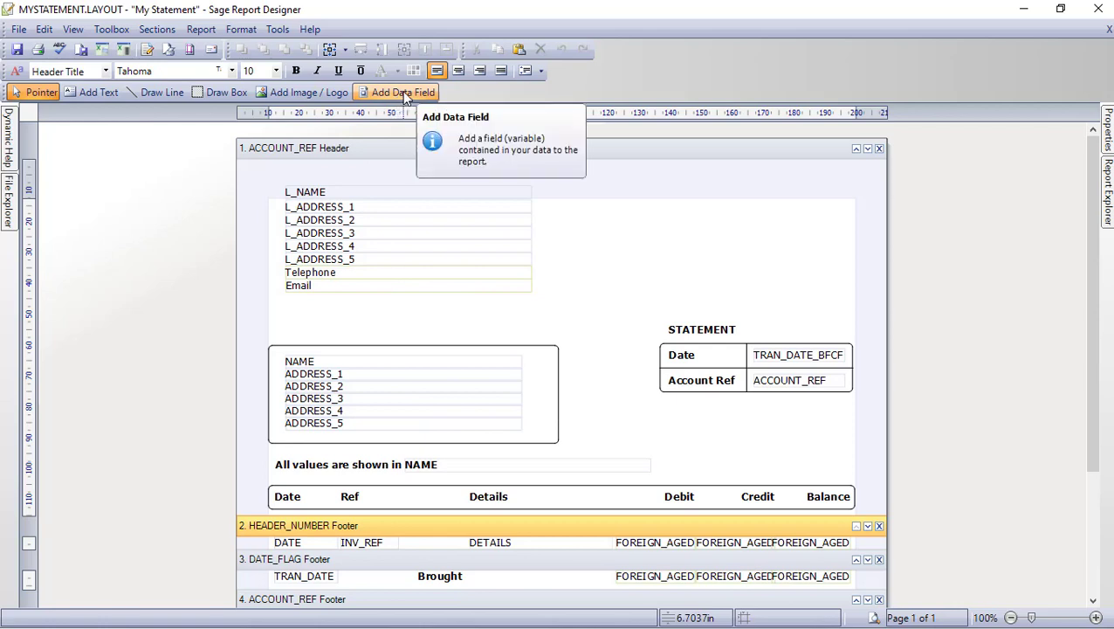
- Add the CUST_ORDER_NUMBER data field from the INVOICE table to the HEADER_NUMBER Footer, between INV_REF and DETAILS
left_click(112, 30)
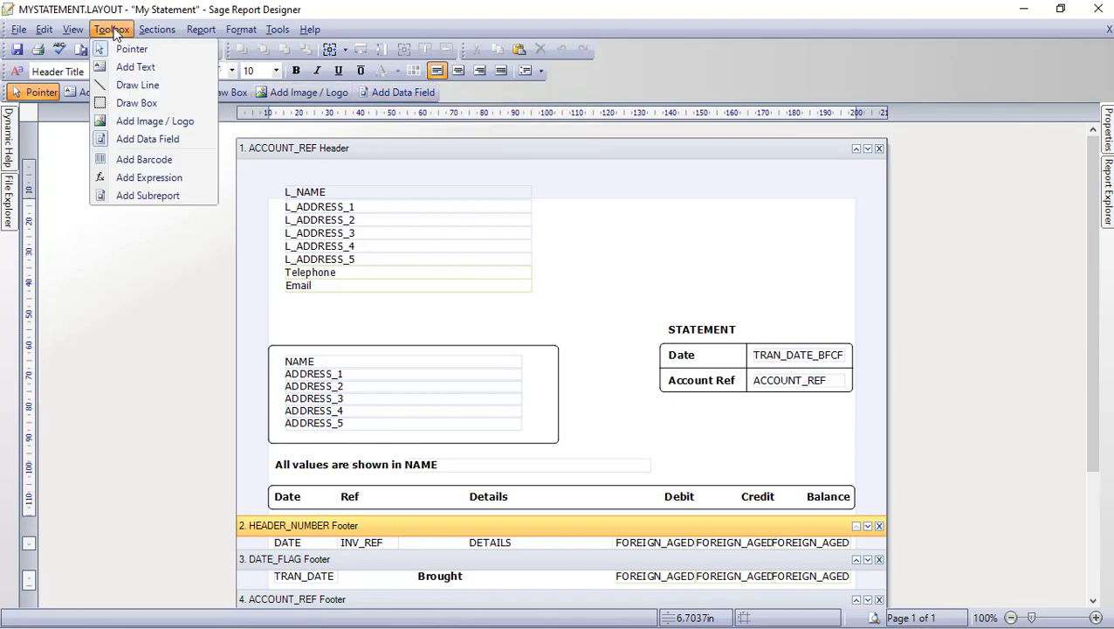
left_click(145, 143)
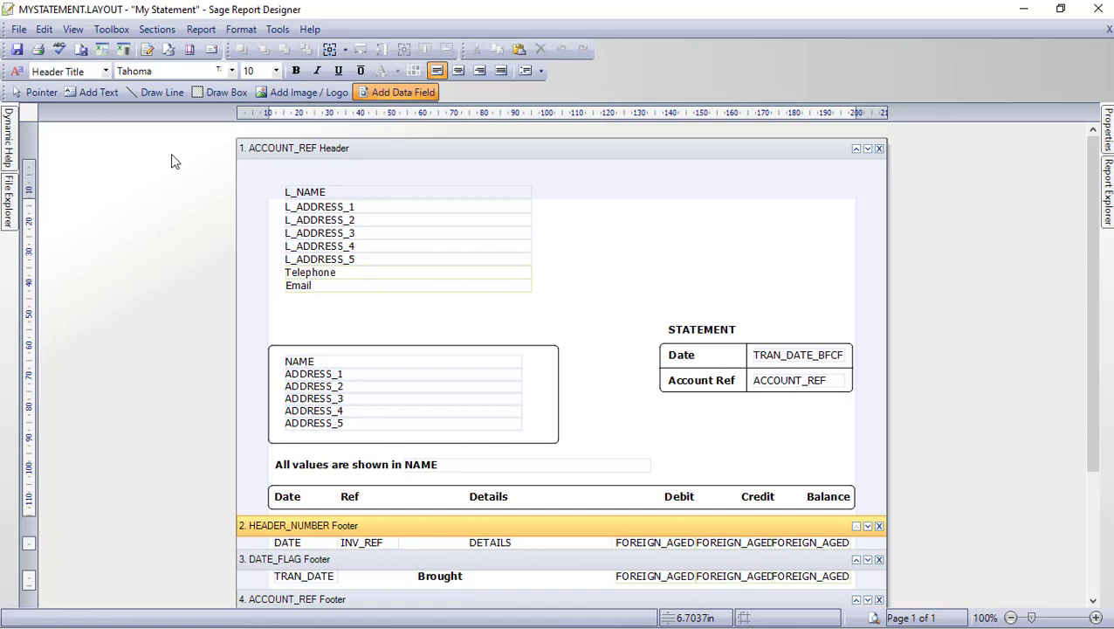
left_click(410, 543)
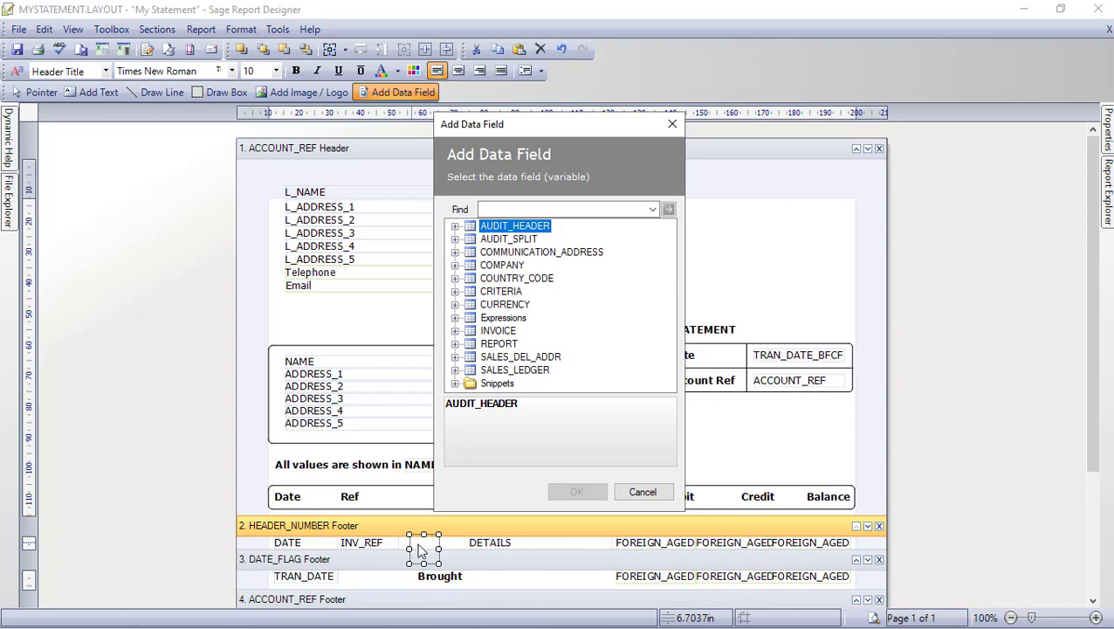
left_click(500, 332)
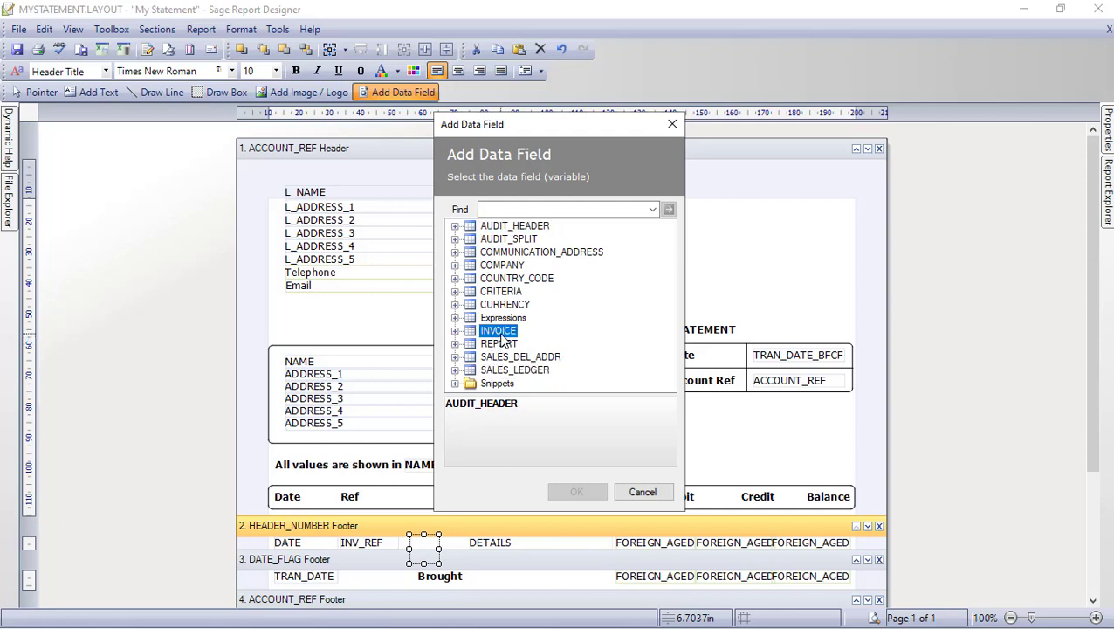
left_click(455, 331)
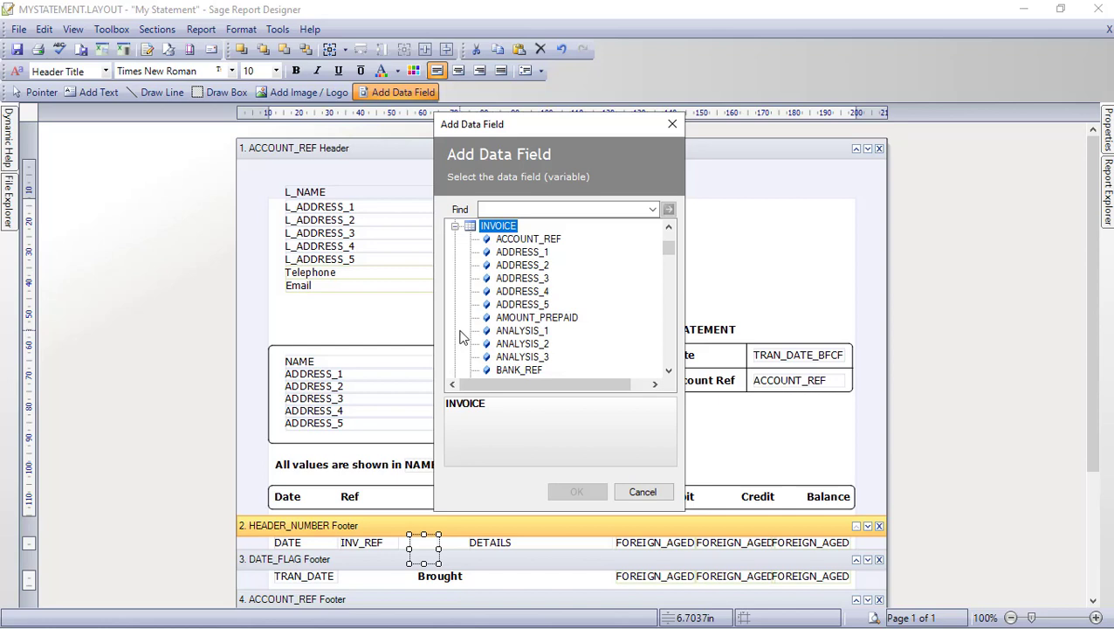
left_click_drag(672, 253, 672, 277)
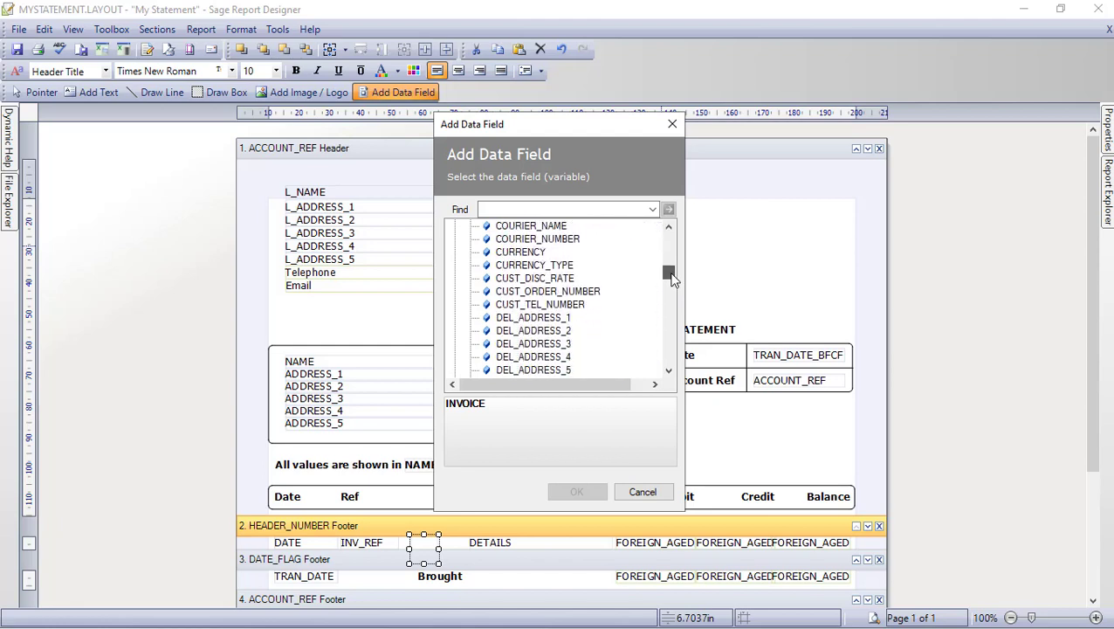
left_click(548, 294)
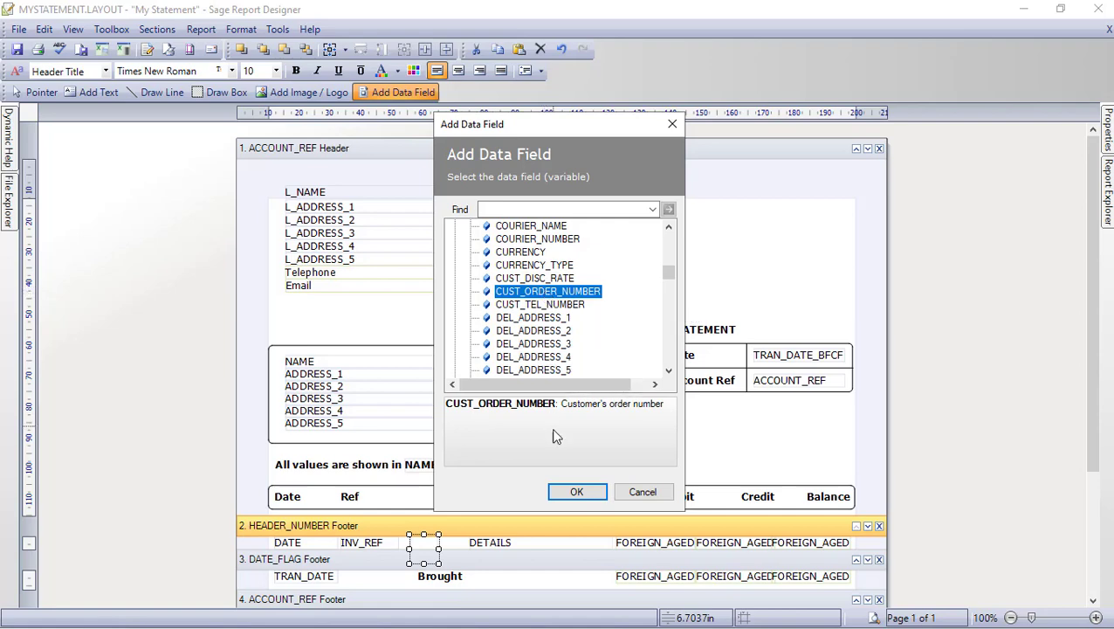
left_click(576, 492)
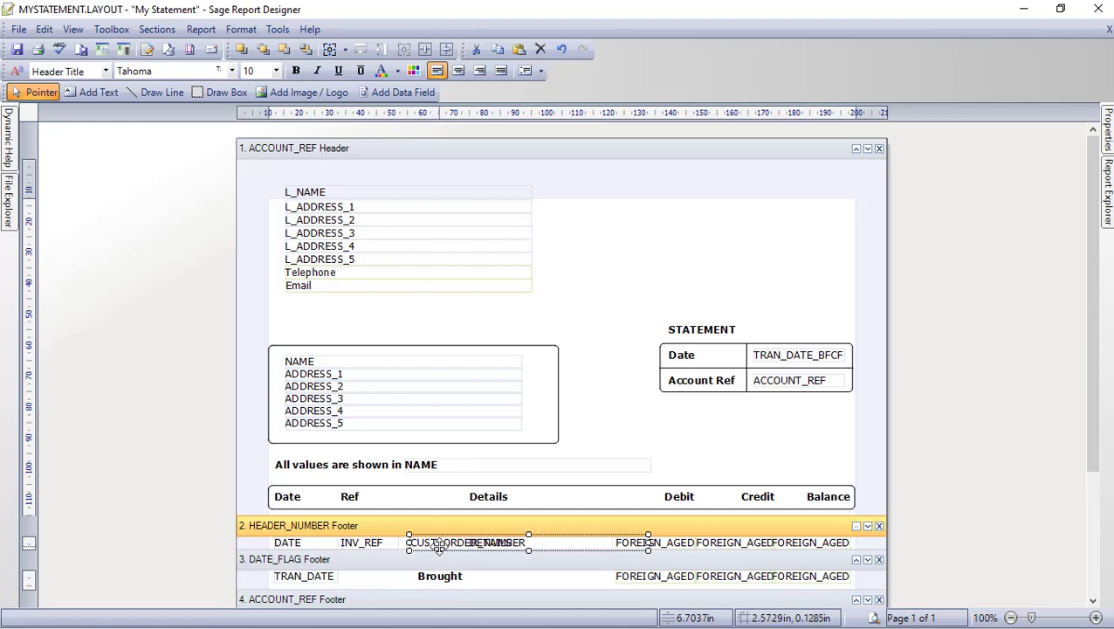
- Move the CUST_ORDER_NUMBER field left so it starts right beside the end of the INV_REF field
mouse_move(439, 542)
left_mouse_down()
mouse_move(425, 548)
mouse_move(432, 543)
left_mouse_up()
key("Right")
key("Left")
key("Left")
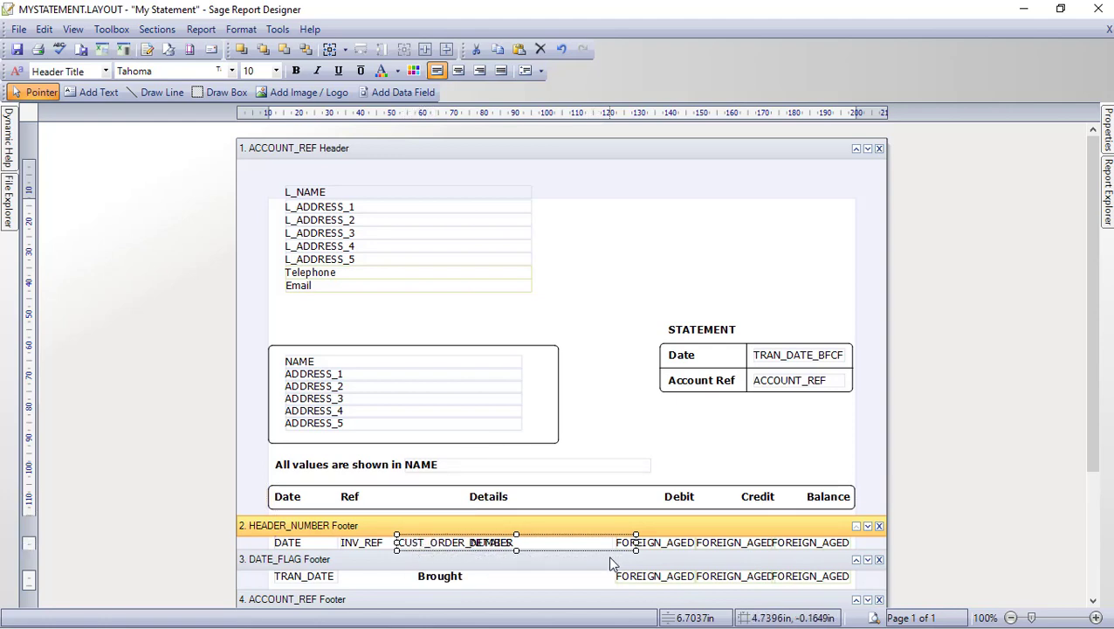
- Narrow the CUST_ORDER_NUMBER field in the HEADER_NUMBER Footer so it ends just before the DETAILS field
left_click(635, 542)
left_click_drag(635, 542, 467, 546)
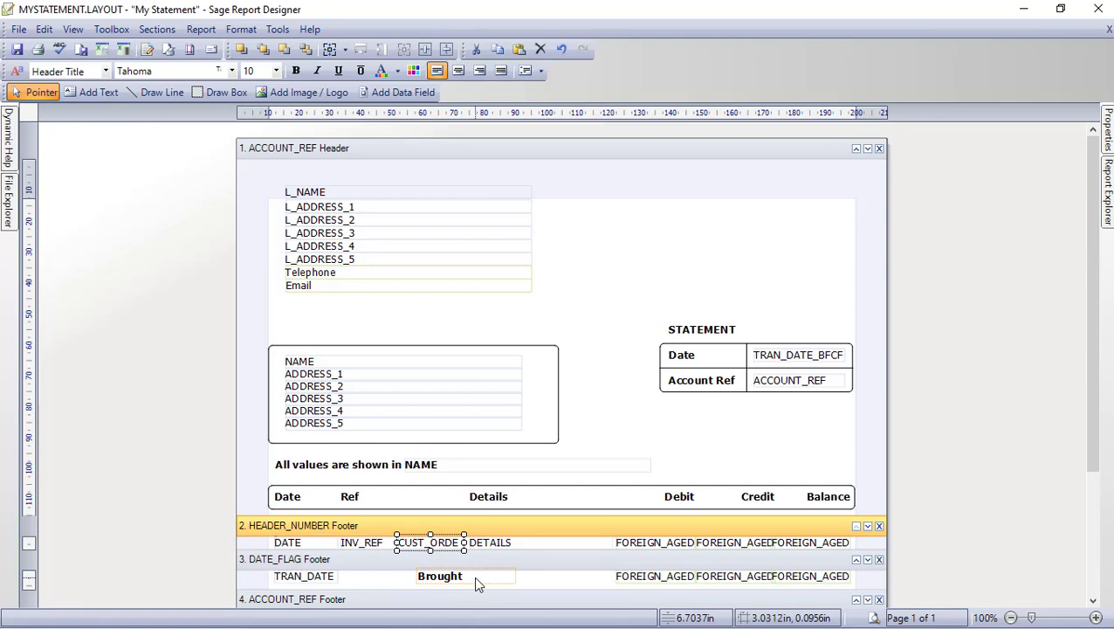
left_click(603, 433)
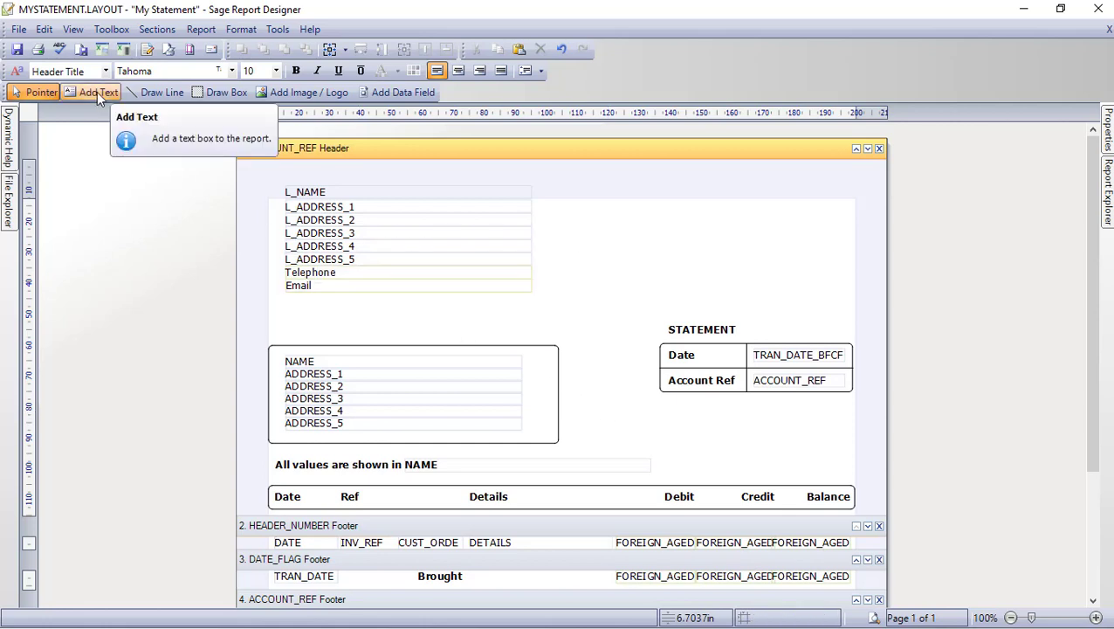
left_click(111, 31)
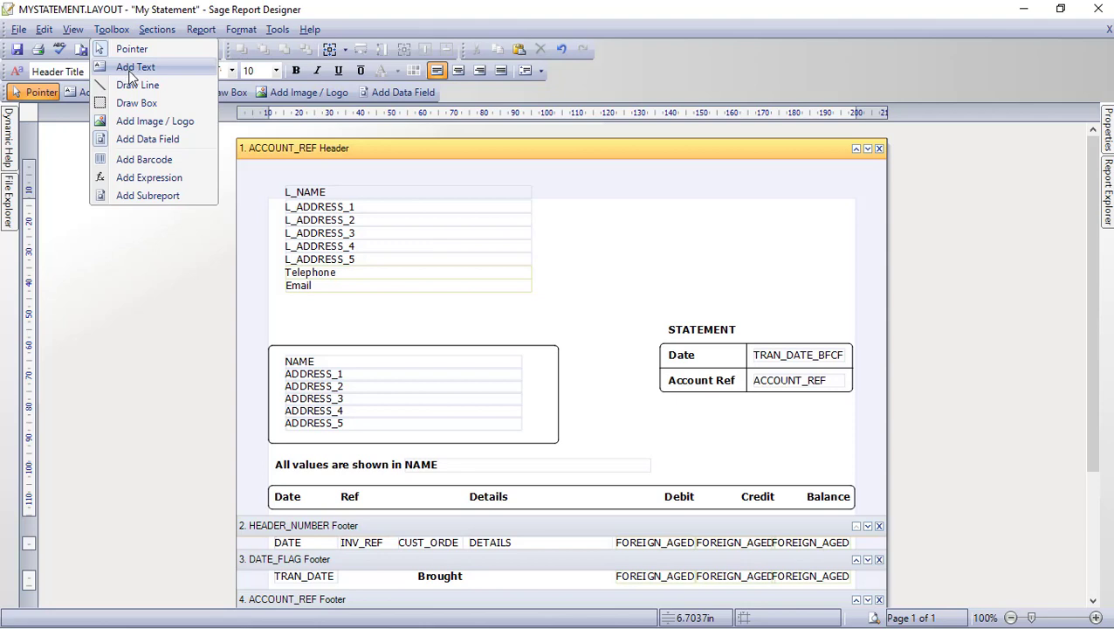
left_click(251, 460)
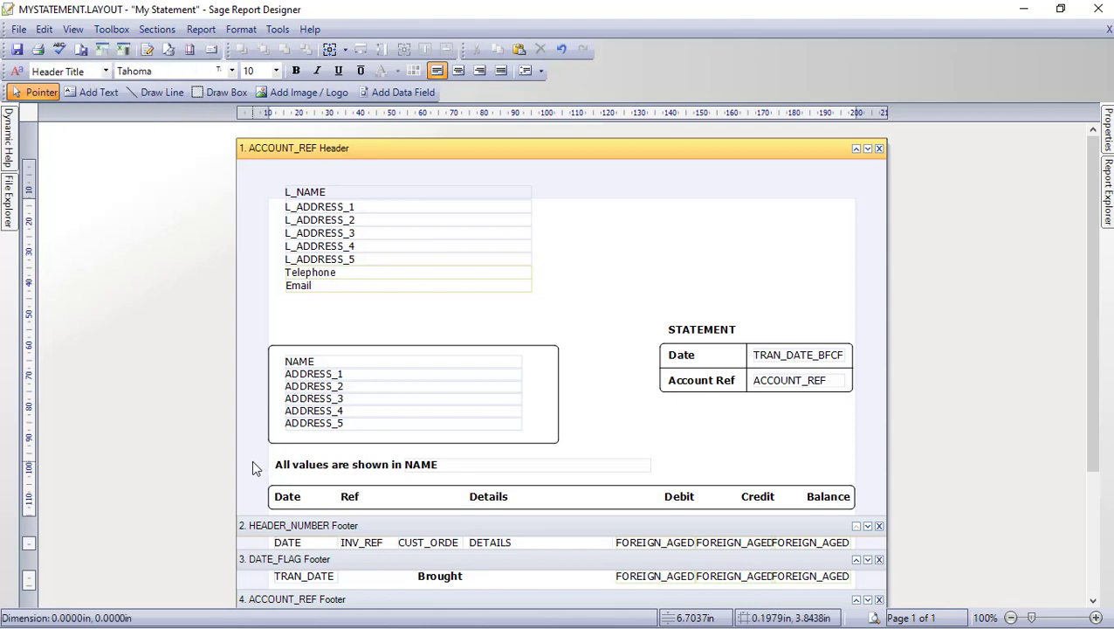
- Duplicate the Ref column heading and place the copy between Ref and Details, aligned above the CUST_ORDER_NUMBER field
right_click(350, 500)
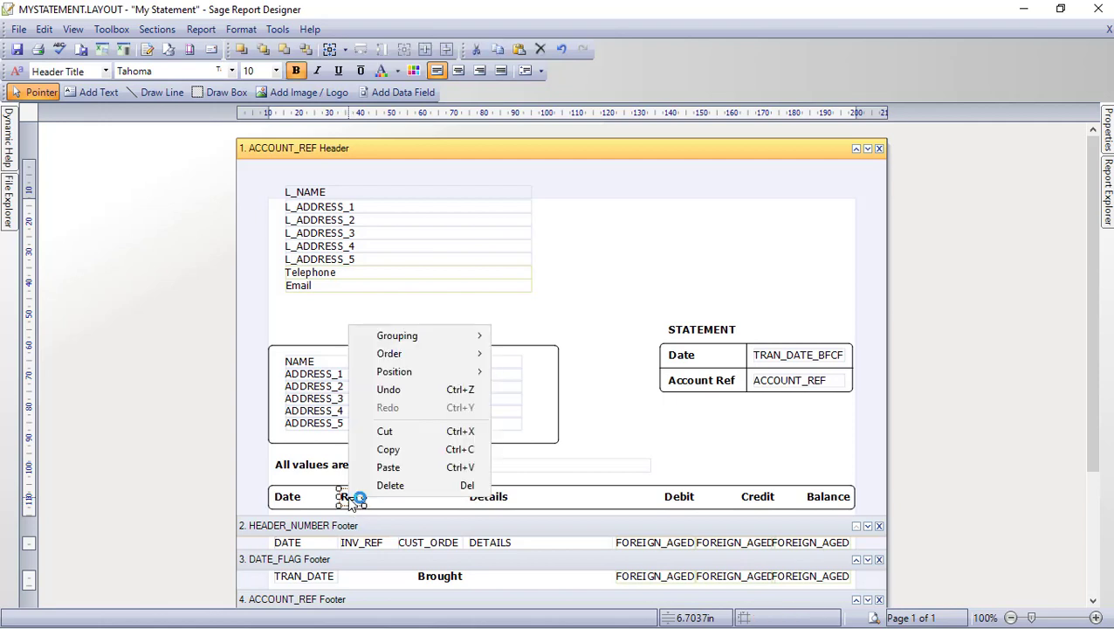
left_click(387, 449)
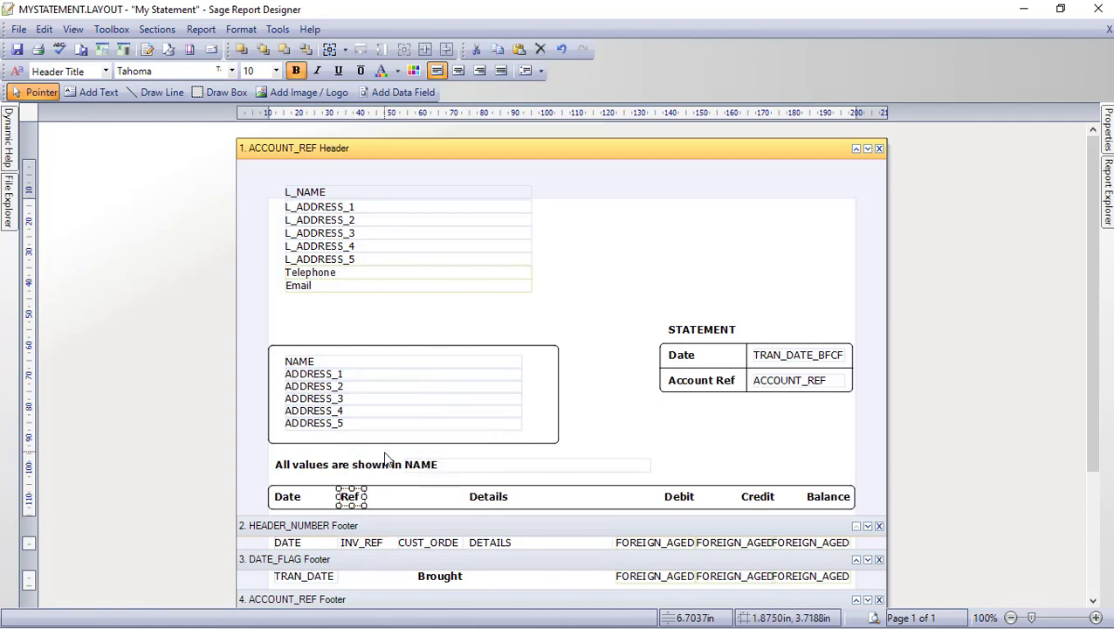
right_click(399, 496)
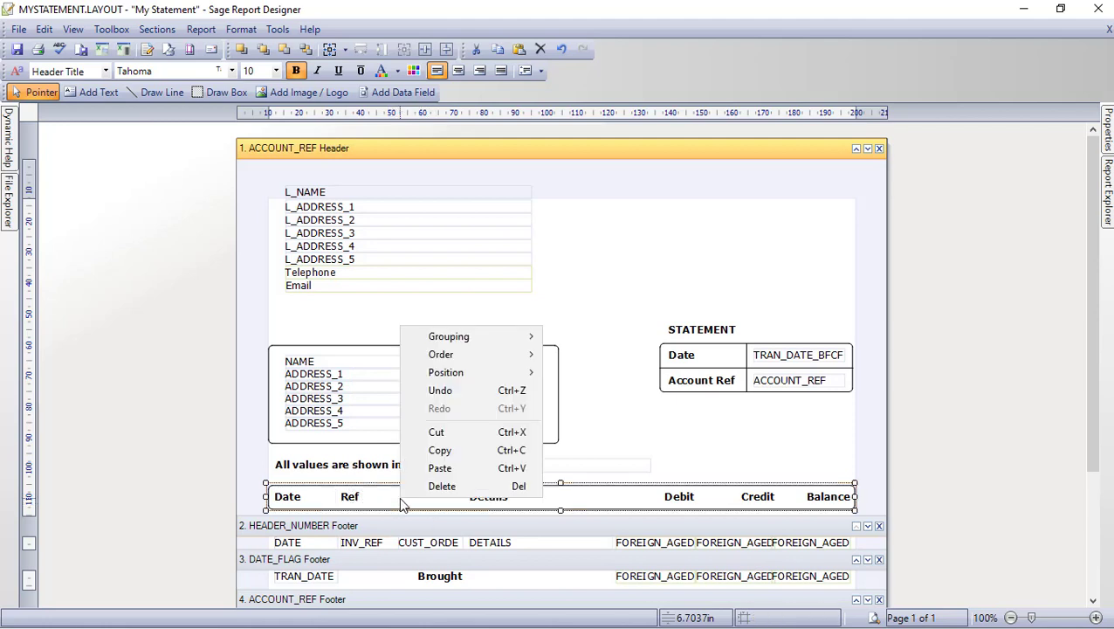
left_click(440, 468)
mouse_move(417, 518)
left_mouse_down()
mouse_move(411, 499)
mouse_move(391, 501)
mouse_move(421, 502)
mouse_move(409, 498)
left_mouse_up()
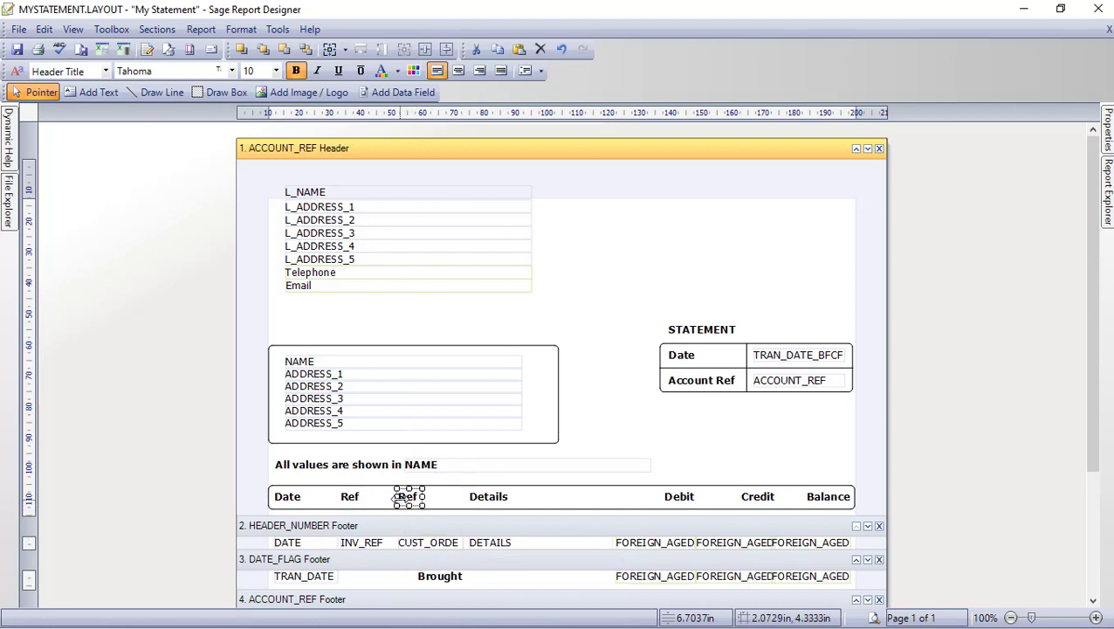
- Change the text of the copied column heading to "Order No"
left_click_drag(409, 496, 407, 495)
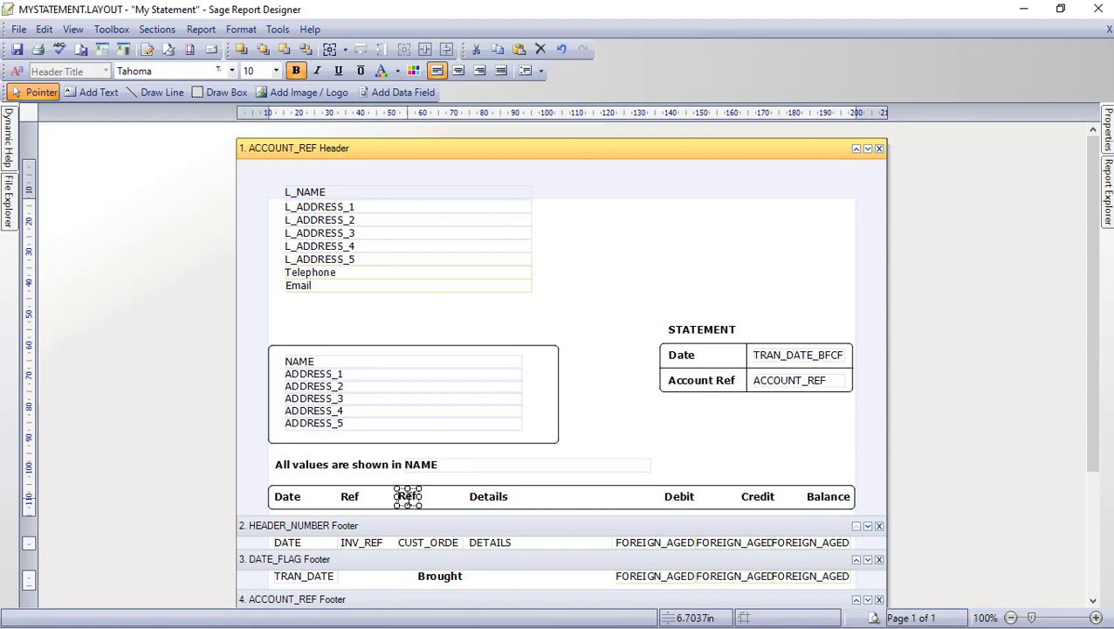
type("Order")
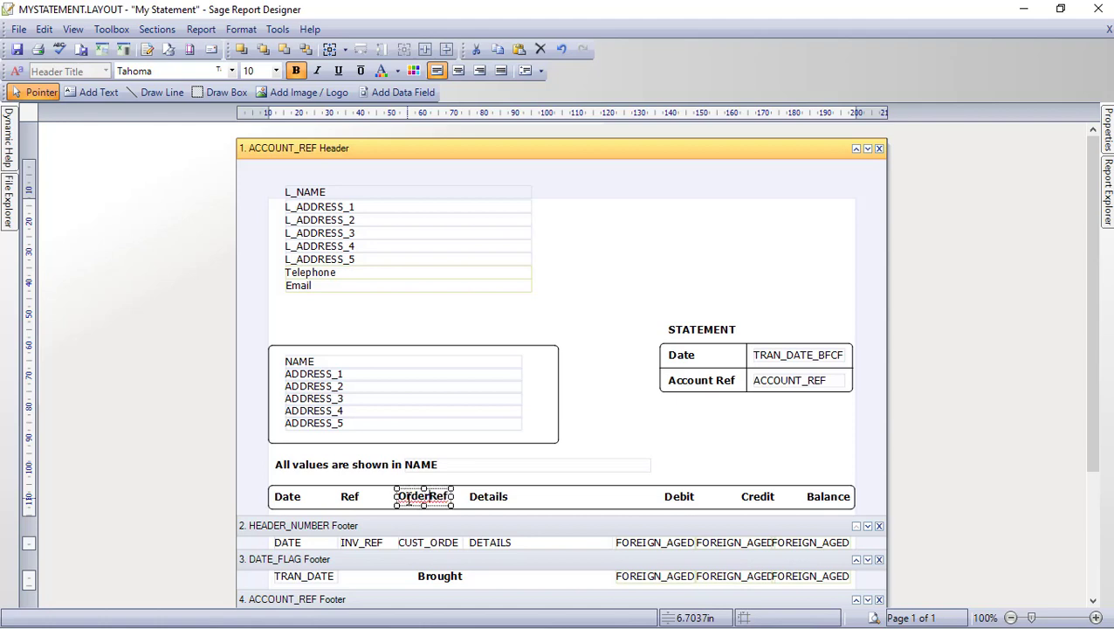
type(" No:")
key("Delete")
key("Delete")
key("Delete")
key("BackSpace")
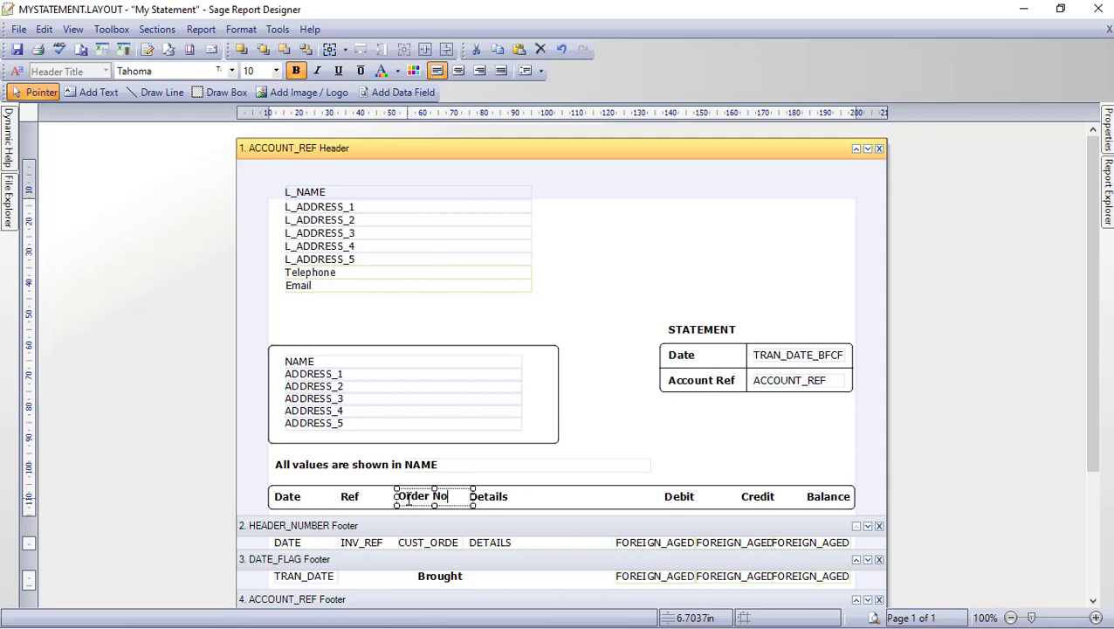
left_click(681, 439)
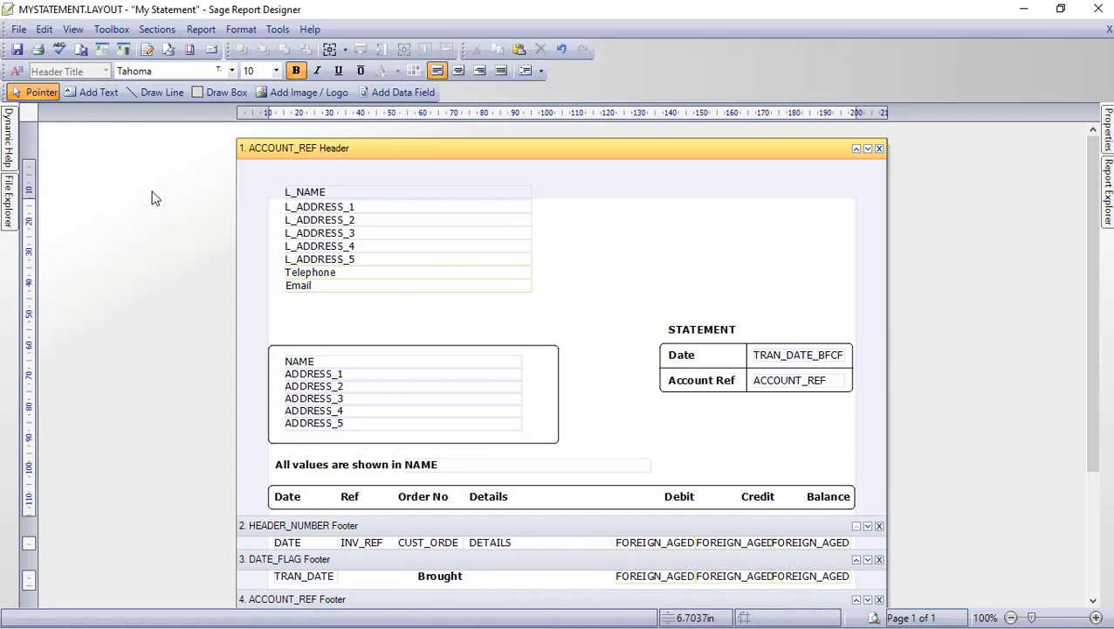
- Save the statement layout and close the report designer
left_click(15, 53)
left_click(1098, 11)
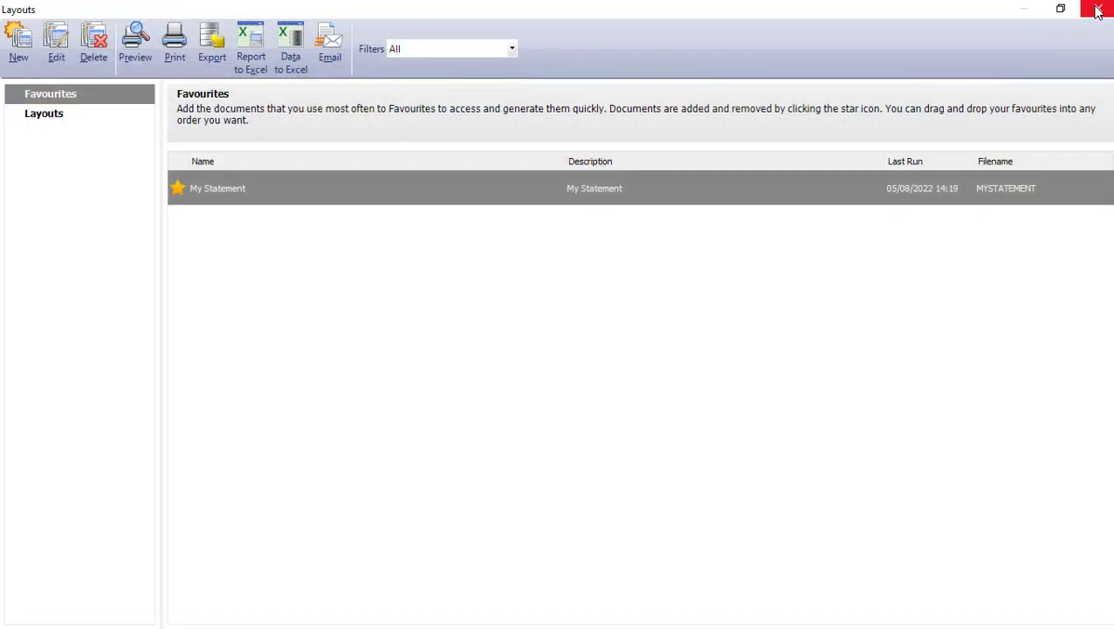
- Preview the My Statement layout with the default criteria values and maximise the preview
mouse_move(253, 197)
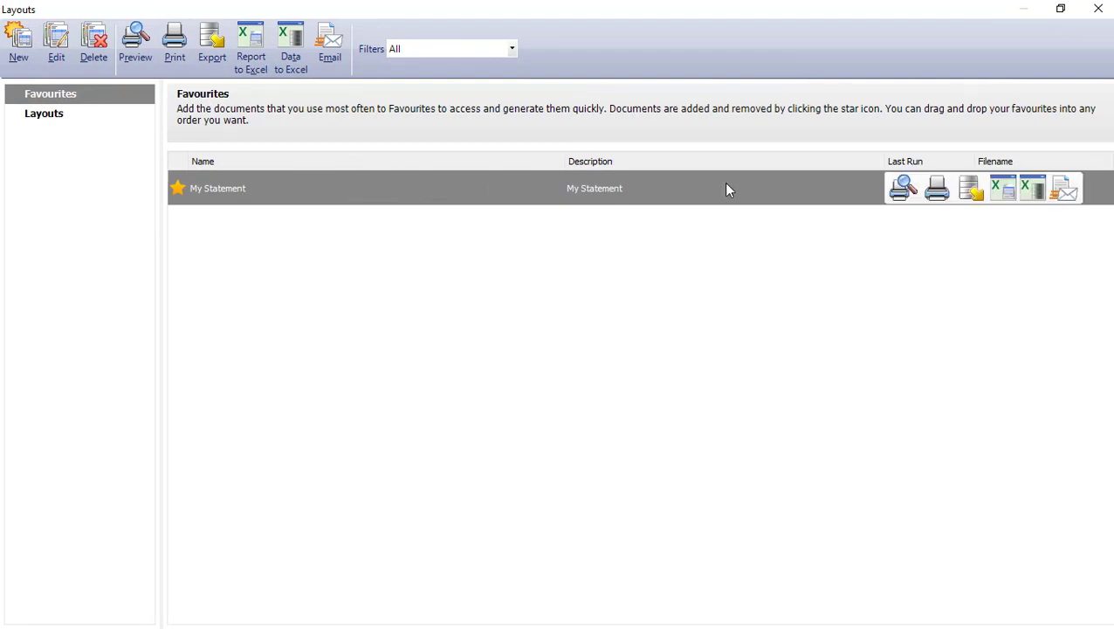
left_click(903, 188)
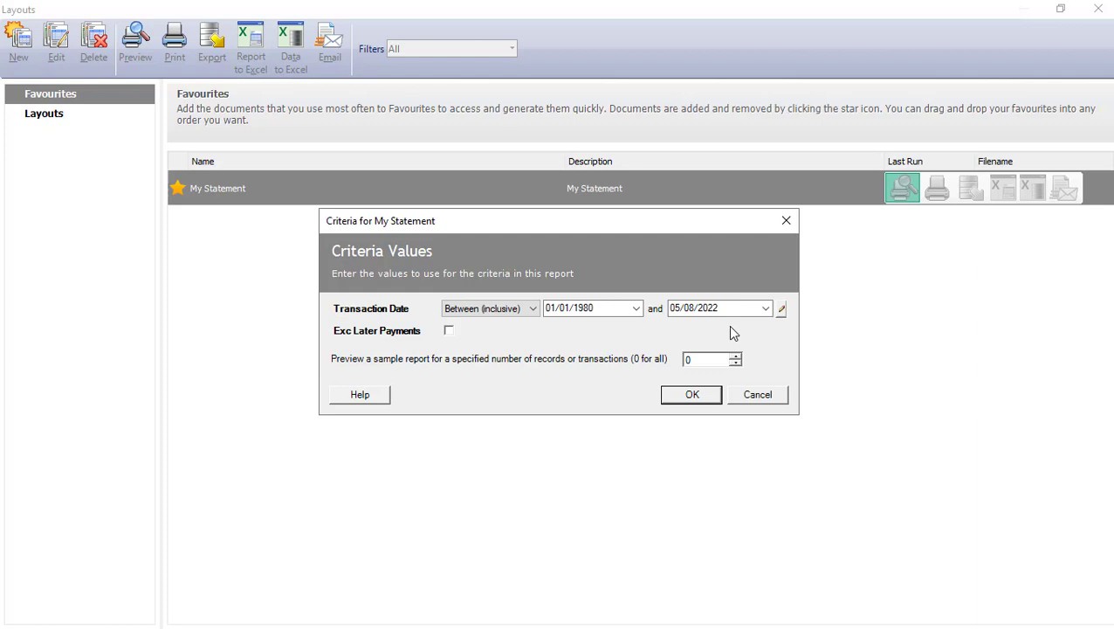
left_click(781, 311)
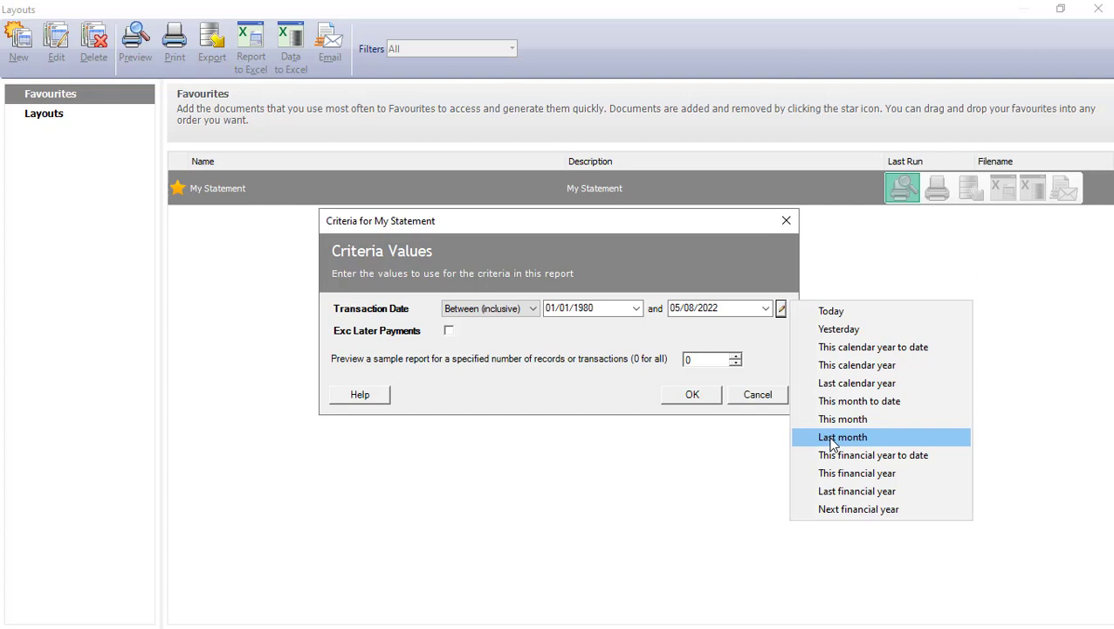
left_click(759, 344)
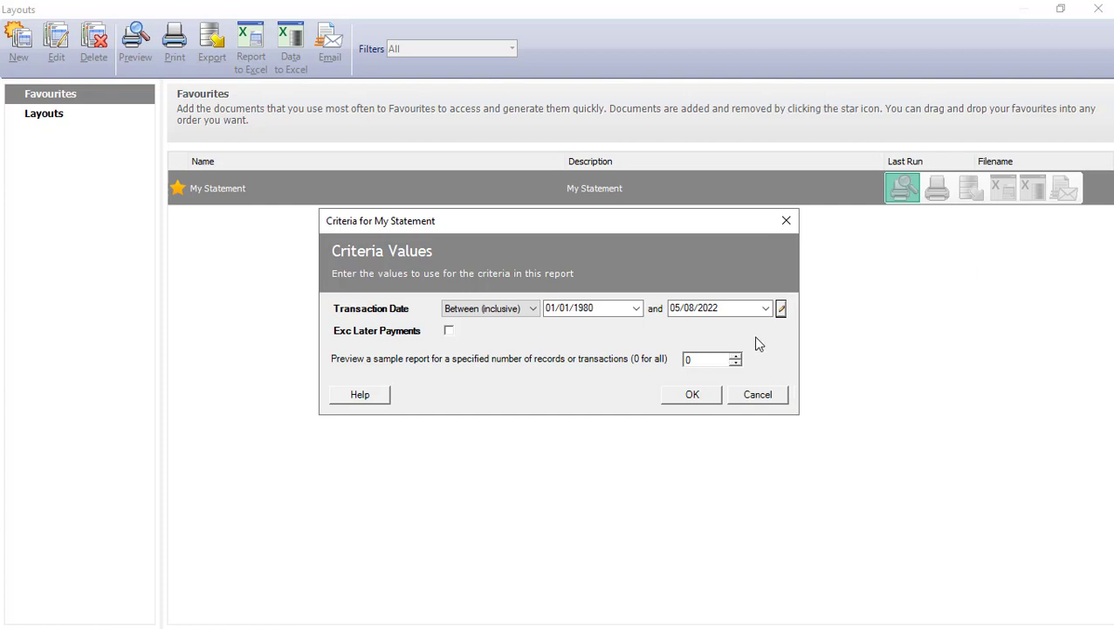
left_click(693, 396)
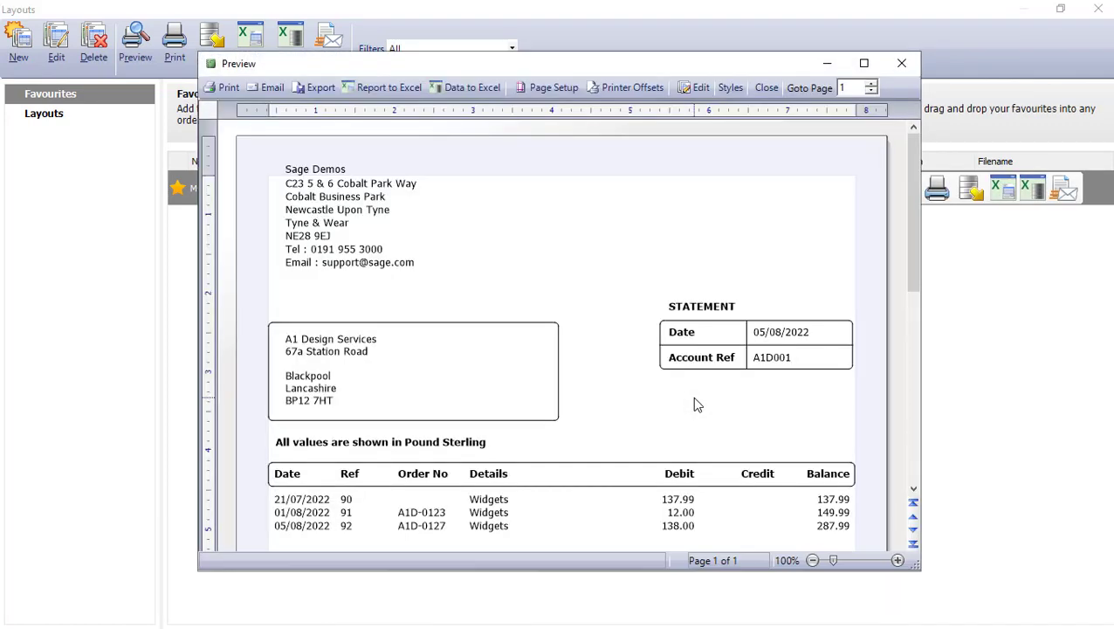
left_click(863, 63)
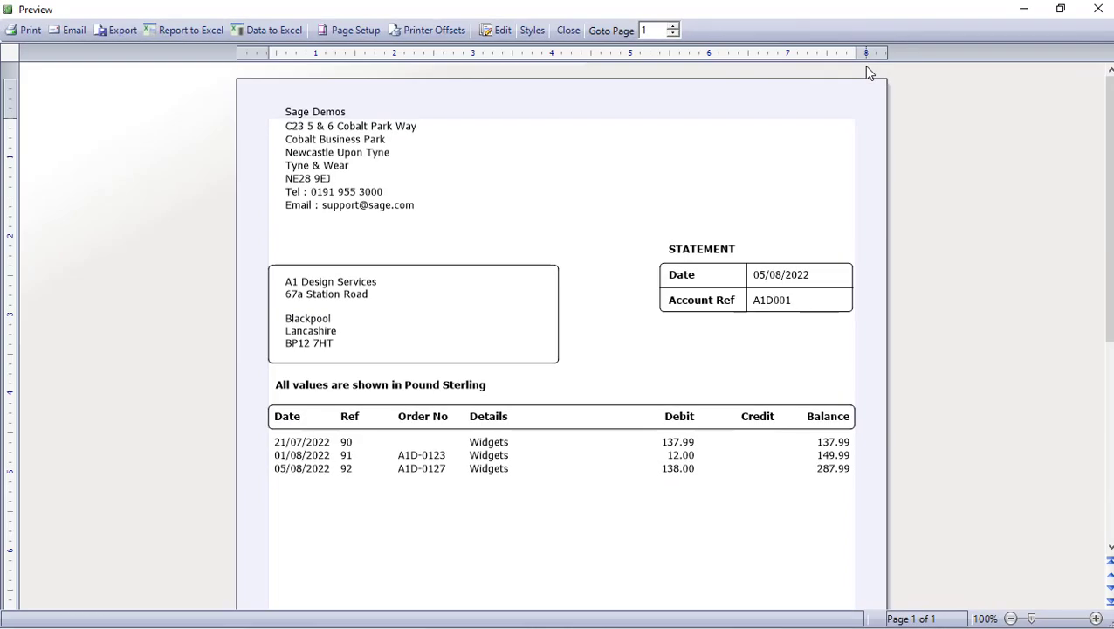